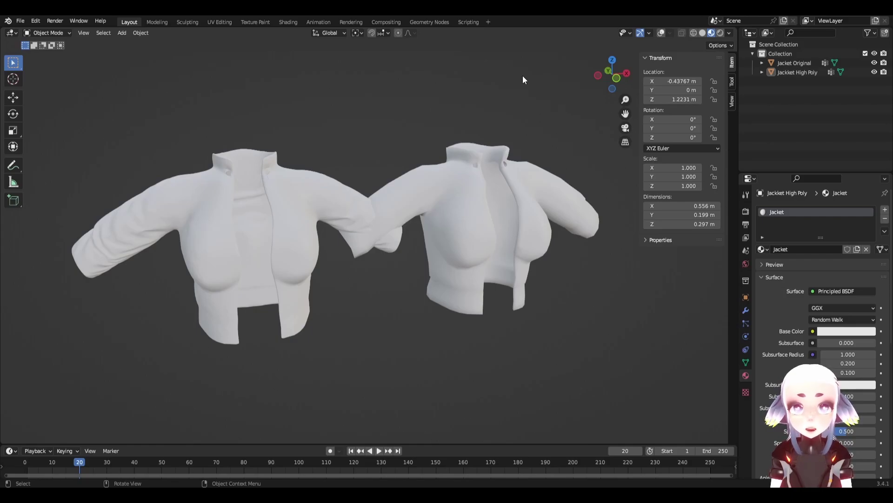
# Turn on the wireframe and statistics overlays and select each jacket to compare their mesh density.
pyautogui.click(662, 32)
pyautogui.moveTo(261, 128); pyautogui.dragTo(338, 165, button='middle')
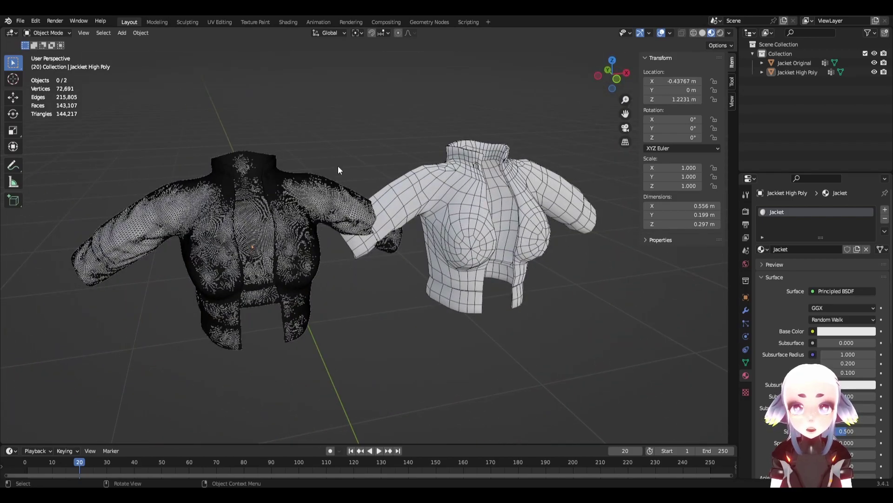
pyautogui.click(508, 177)
pyautogui.moveTo(507, 177); pyautogui.dragTo(612, 308, button='middle')
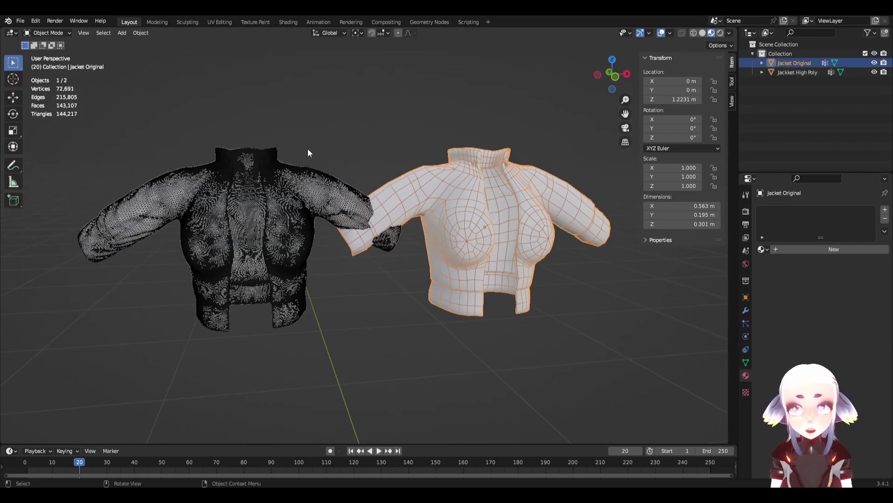
pyautogui.moveTo(308, 153); pyautogui.dragTo(375, 123, button='middle')
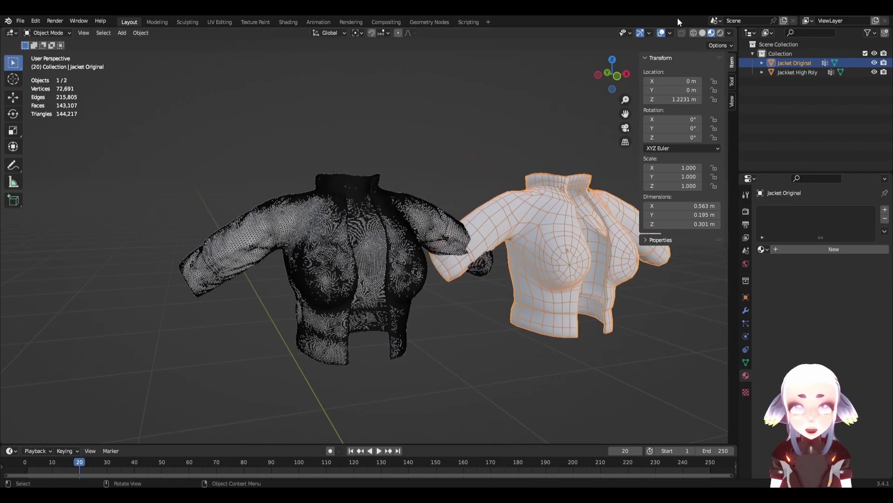
pyautogui.click(365, 231)
# Hide the overlays, frame both jackets from the back, and switch to the UV Editing workspace.
pyautogui.click(660, 33)
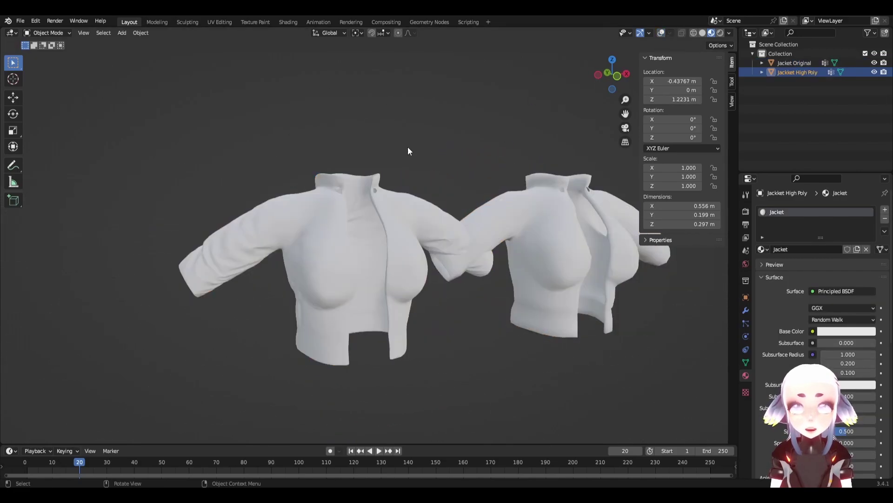
pyautogui.scroll(3, 312, 207)
pyautogui.moveTo(312, 208); pyautogui.dragTo(341, 238, button='middle')
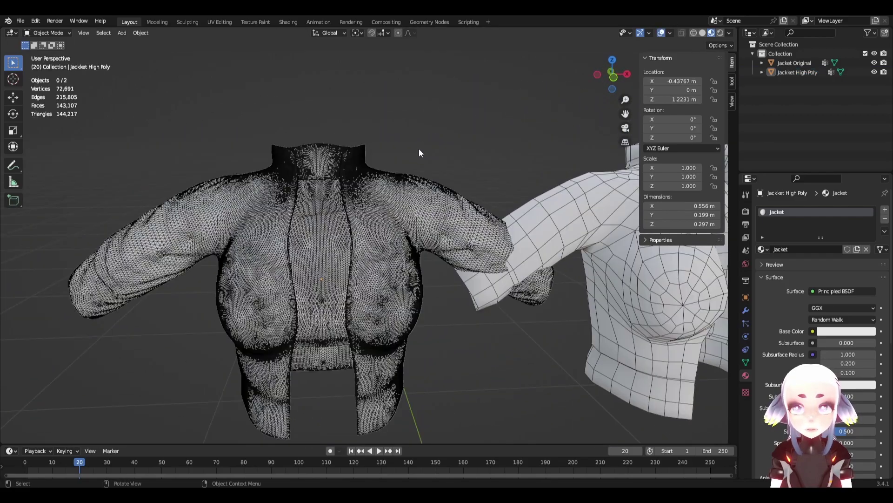
pyautogui.scroll(2, 416, 153)
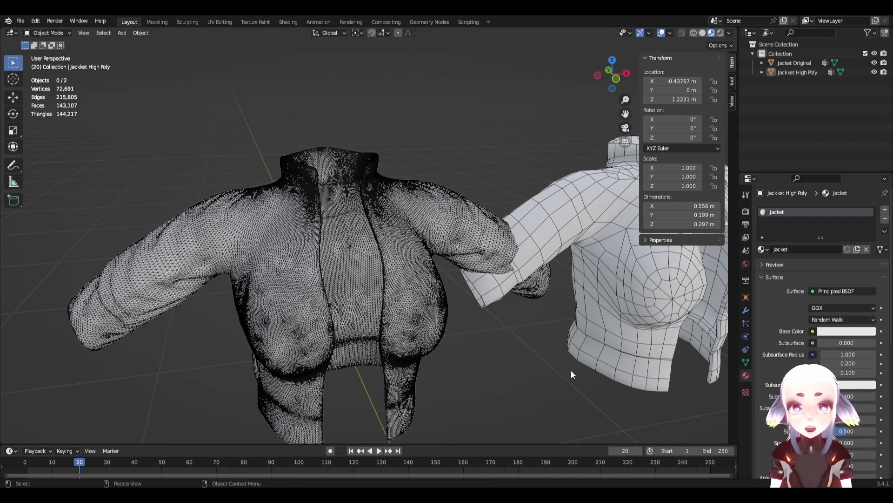
pyautogui.scroll(-4, 569, 370)
pyautogui.keyDown('shift'); pyautogui.moveTo(580, 362); pyautogui.dragTo(504, 350); pyautogui.keyUp('shift')
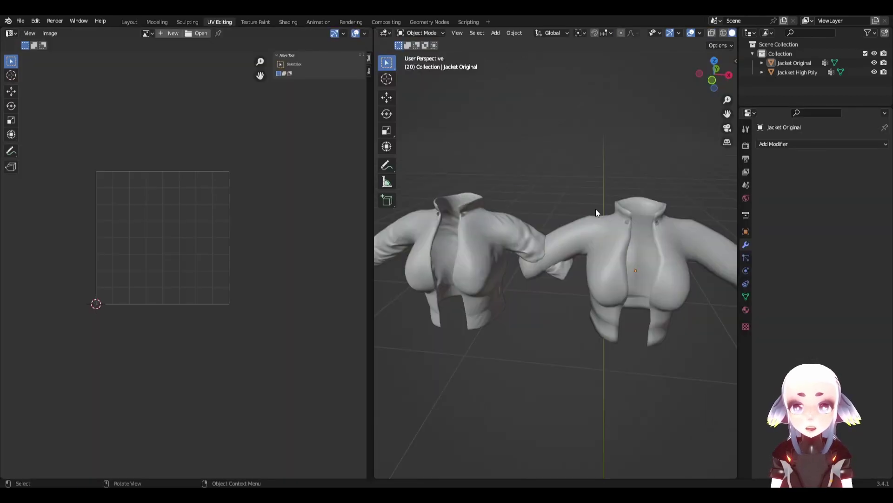
pyautogui.click(581, 260)
# Move the low-poly jacket's UV islands off the grid in Edit Mode, then return to Object Mode.
pyautogui.press('Tab')
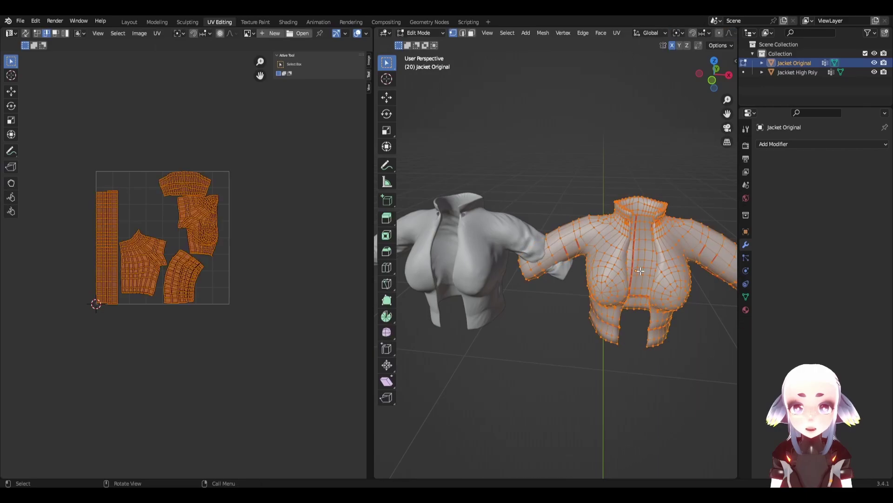
pyautogui.scroll(-1, 221, 260)
pyautogui.press('g')
pyautogui.click(354, 256)
pyautogui.press('Tab')
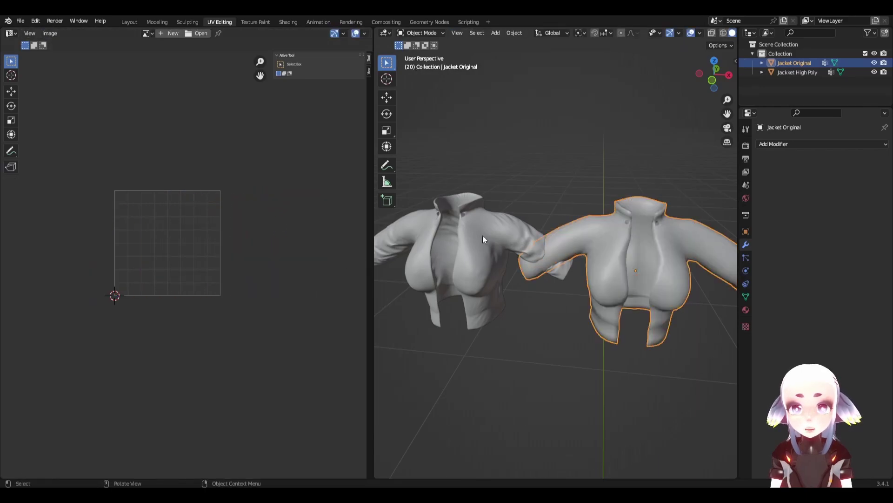
# Select both jackets and enter Edit Mode to compare their UV layouts side by side.
pyautogui.click(482, 239)
pyautogui.keyDown('shift'); pyautogui.click(617, 238); pyautogui.keyUp('shift')
pyautogui.press('Tab')
pyautogui.scroll(1, 250, 240)
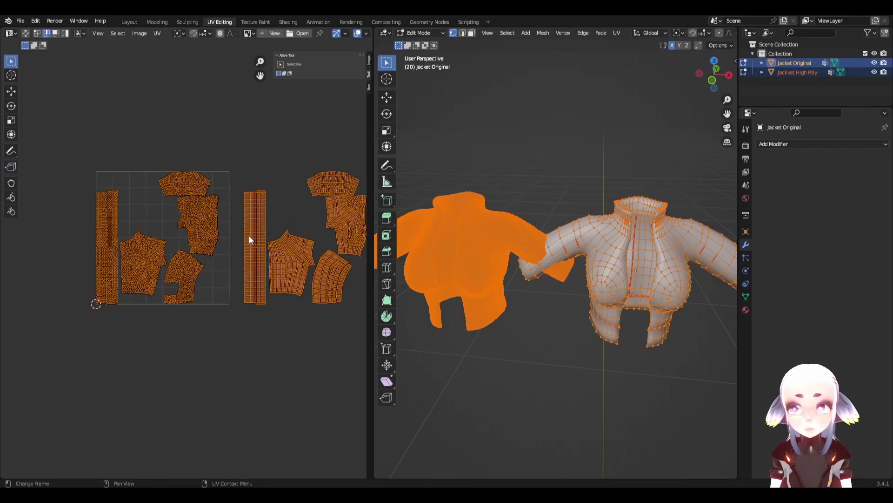
pyautogui.moveTo(250, 240); pyautogui.dragTo(235, 251, button='middle')
pyautogui.scroll(4, 141, 295)
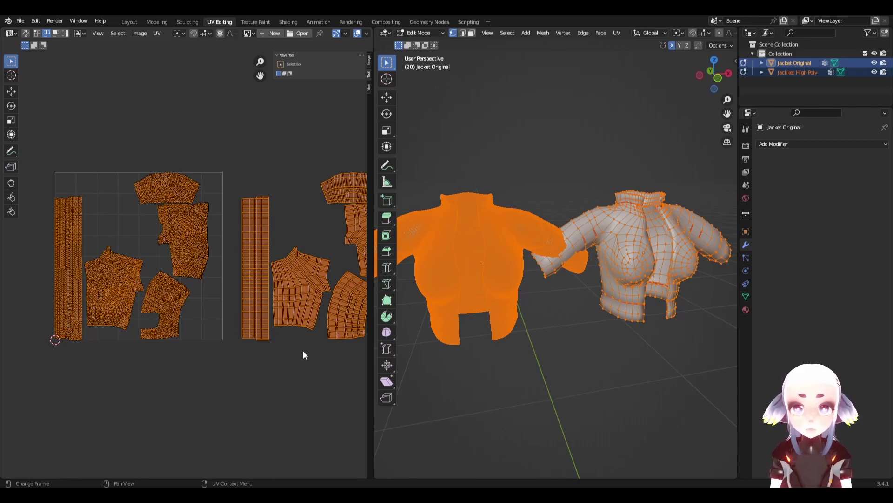
# Subdivide the selected jacket mesh with one cut and return to the Layout workspace.
pyautogui.keyDown('shift'); pyautogui.click(629, 236); pyautogui.keyUp('shift')
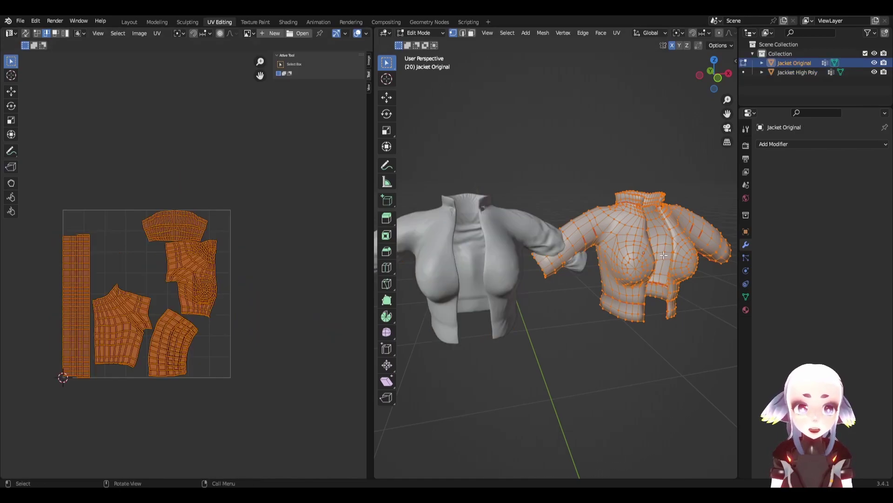
pyautogui.rightClick(634, 237)
pyautogui.click(613, 237)
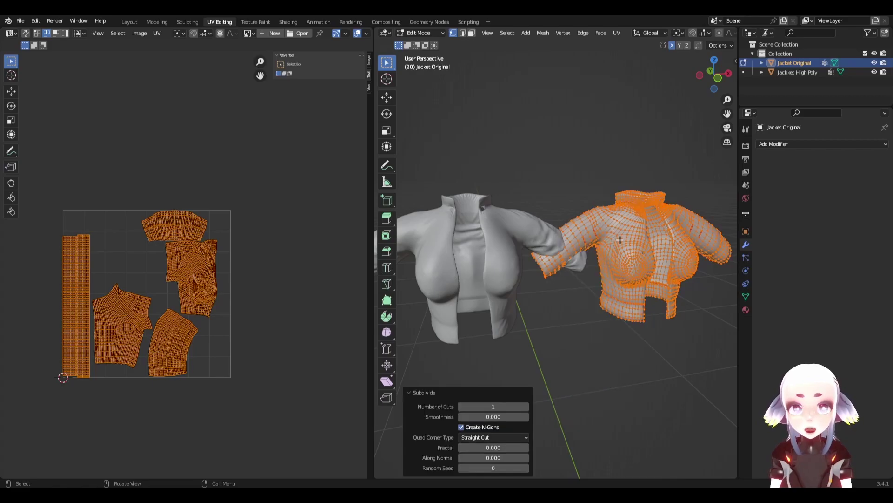
pyautogui.hotkey('alt', 'a')
pyautogui.scroll(1, 633, 246)
pyautogui.press('g')
pyautogui.click(621, 251)
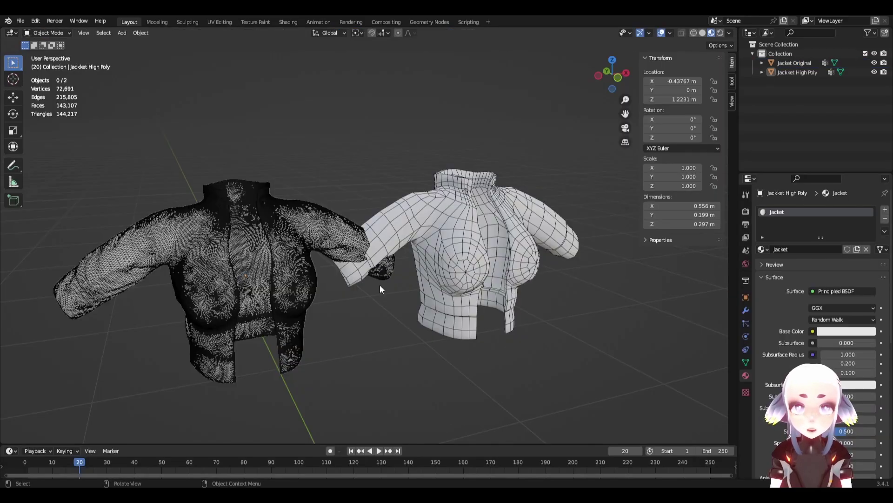
pyautogui.click(450, 249)
# Smooth-shade the low-poly jacket and deselect everything.
pyautogui.rightClick(453, 237)
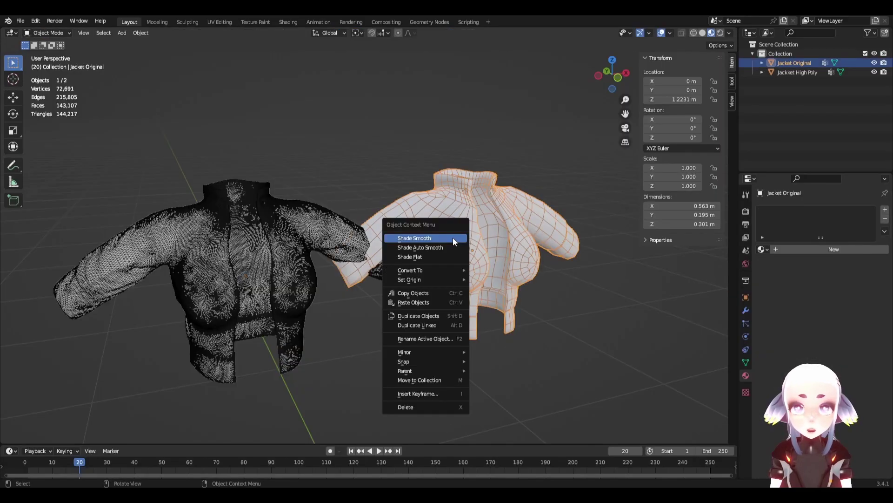
pyautogui.click(432, 233)
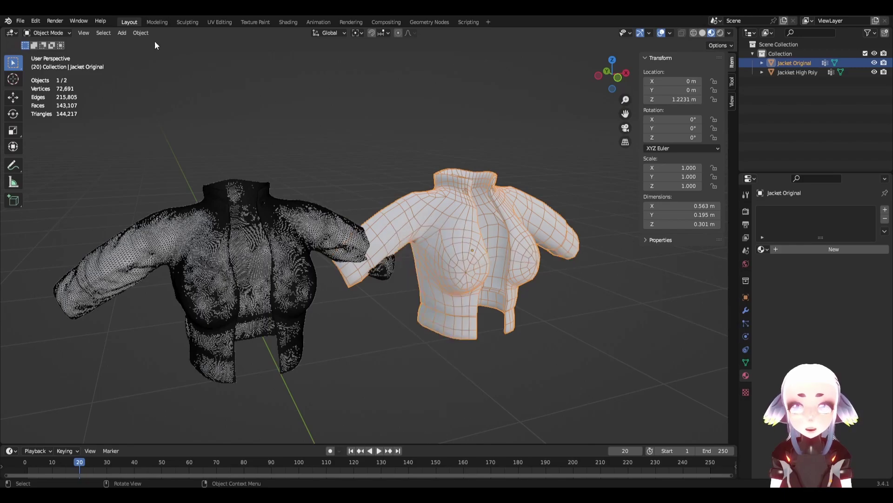
pyautogui.click(518, 107)
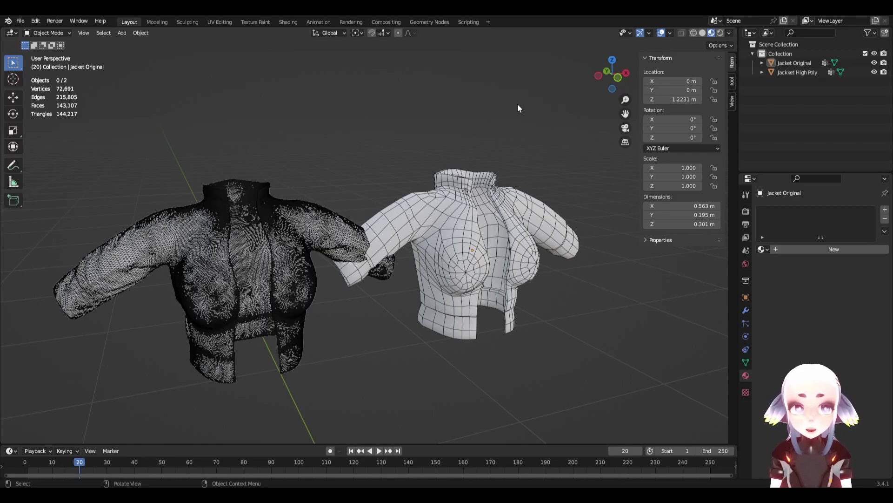
# Apply rotation and scale to the low-poly jacket and to the high-poly jacket.
pyautogui.click(516, 207)
pyautogui.press('ctrl')
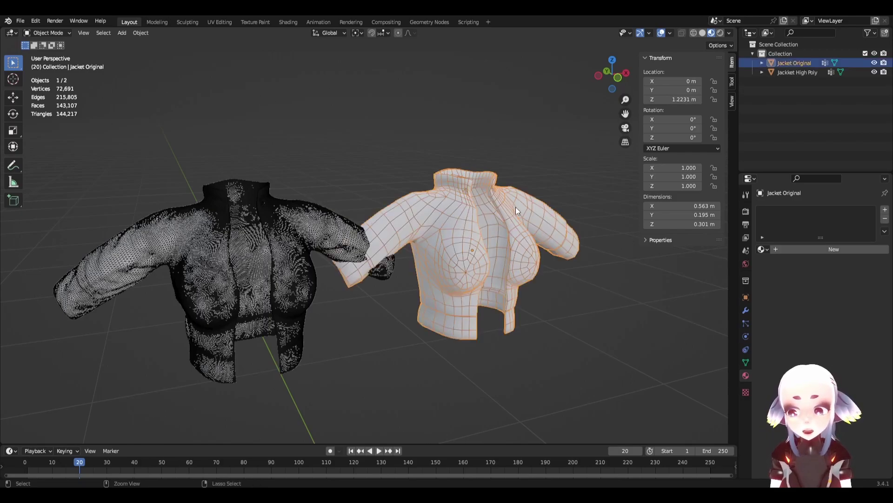
pyautogui.hotkey('ctrl', 'a')
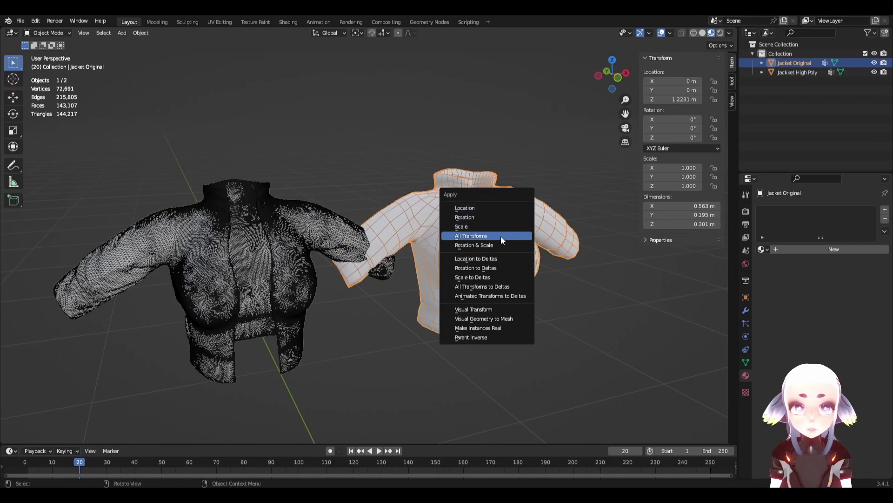
pyautogui.click(481, 245)
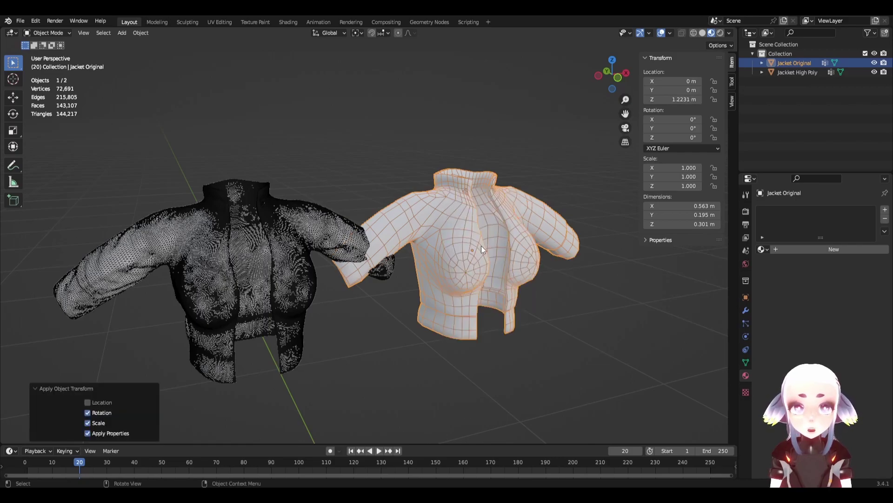
pyautogui.click(210, 241)
pyautogui.hotkey('ctrl', 'a')
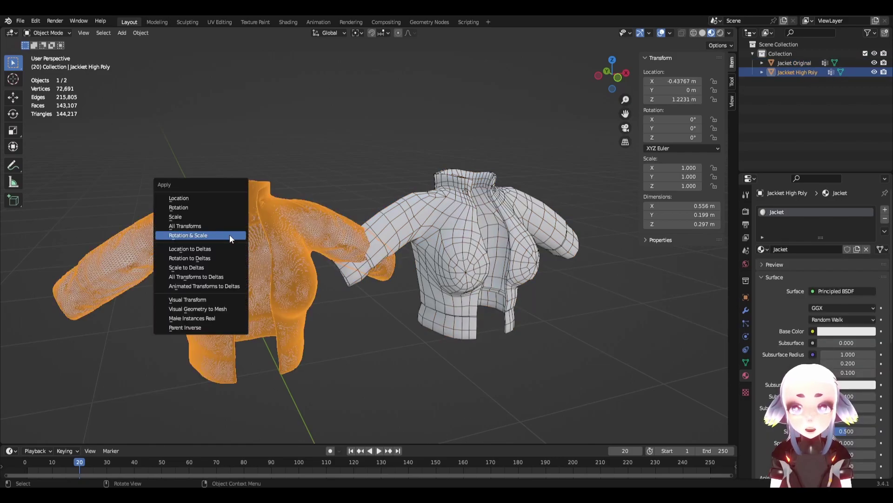
pyautogui.click(230, 234)
# Set the high-poly jacket's Location X to 0 so it overlaps the original.
pyautogui.moveTo(233, 230); pyautogui.dragTo(270, 219, button='middle')
pyautogui.doubleClick(673, 81)
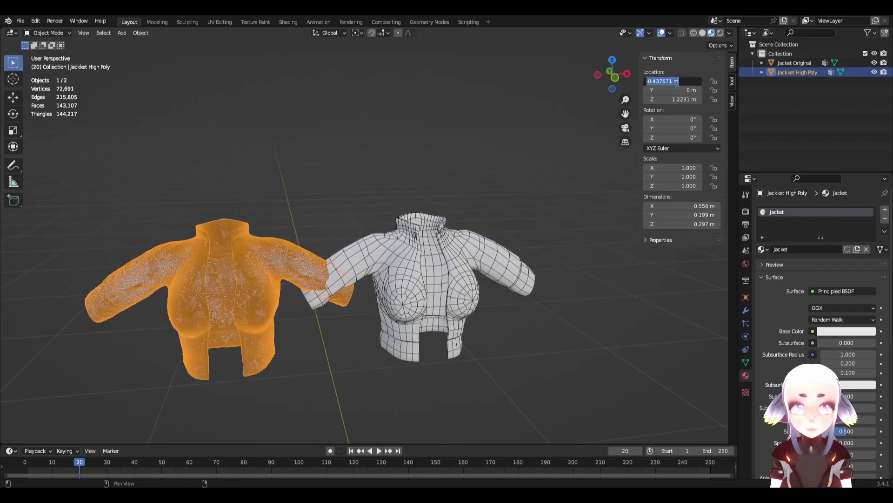
pyautogui.write('0')
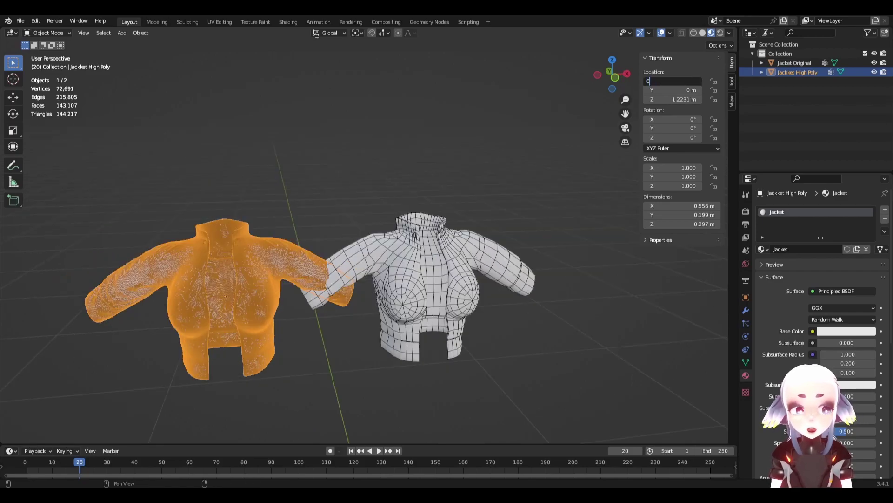
pyautogui.press('Return')
pyautogui.click(356, 151)
pyautogui.moveTo(357, 151); pyautogui.dragTo(367, 169, button='middle')
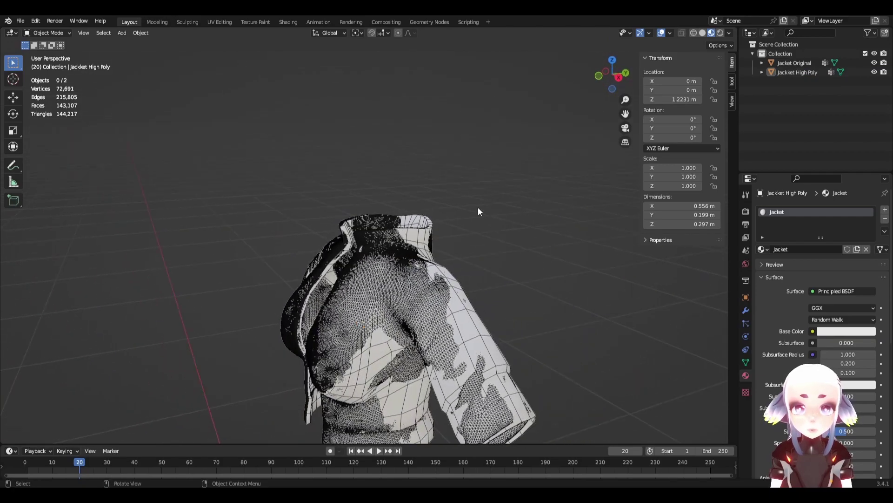
pyautogui.moveTo(478, 208); pyautogui.dragTo(257, 108, button='middle')
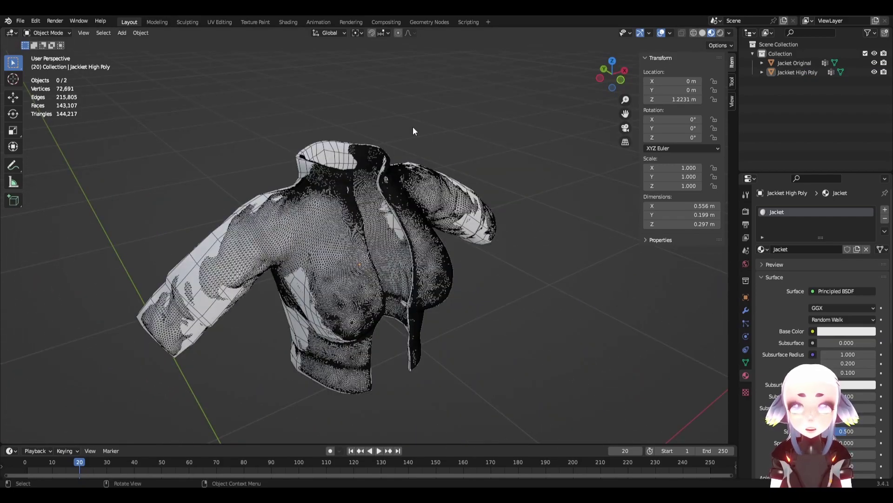
# Switch to the Shading workspace and orbit the material preview.
pyautogui.click(293, 22)
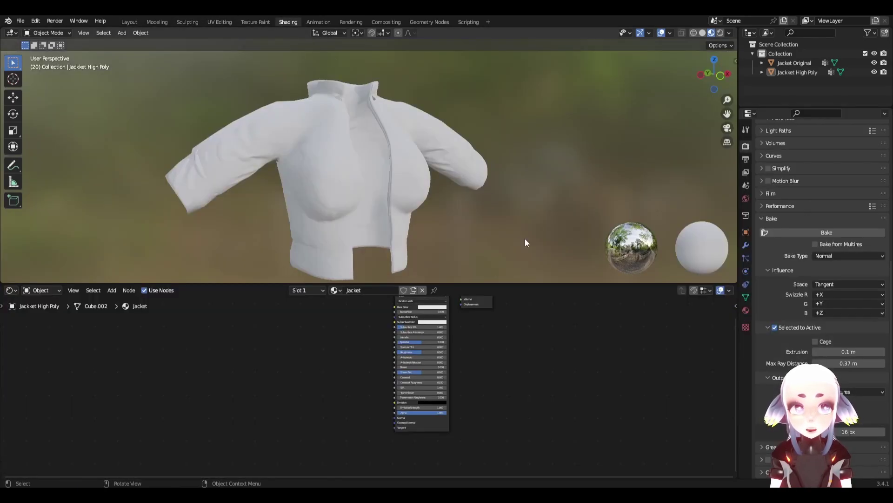
pyautogui.scroll(-3, 507, 205)
pyautogui.moveTo(486, 175); pyautogui.dragTo(489, 192, button='middle')
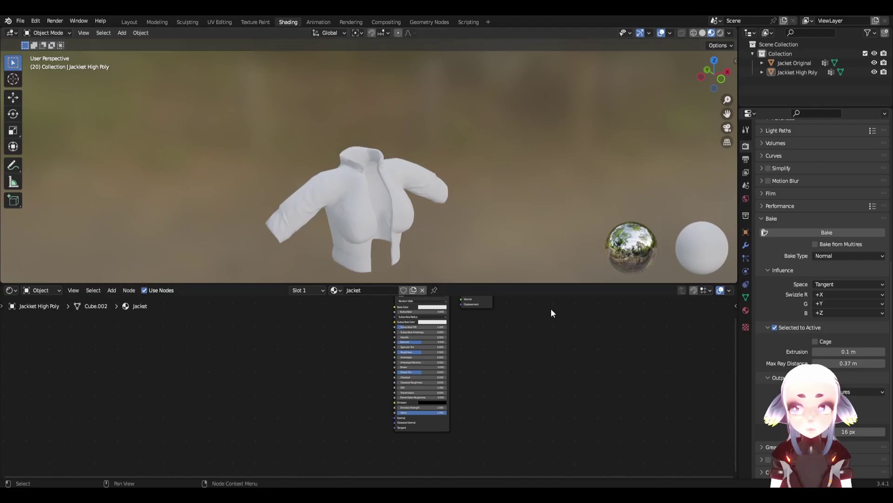
pyautogui.scroll(-1, 550, 313)
pyautogui.scroll(2, 503, 185)
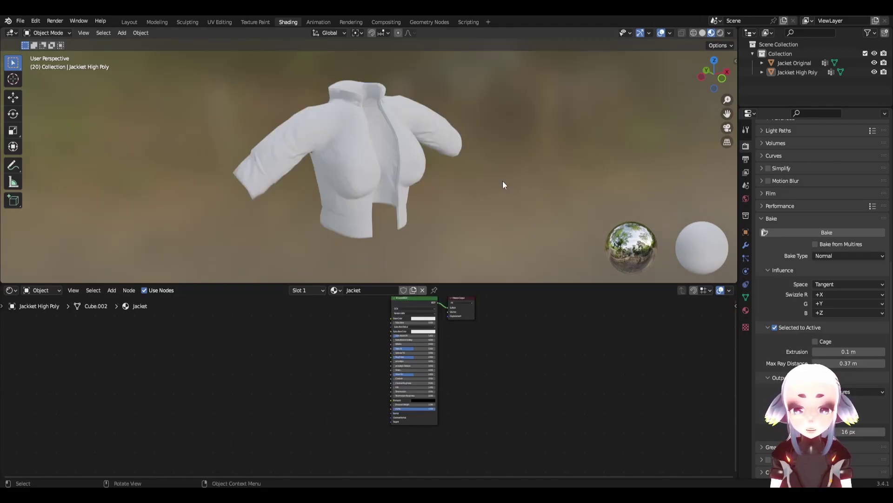
# Split the node editor vertically and turn the left half into an Image Editor.
pyautogui.rightClick(279, 284)
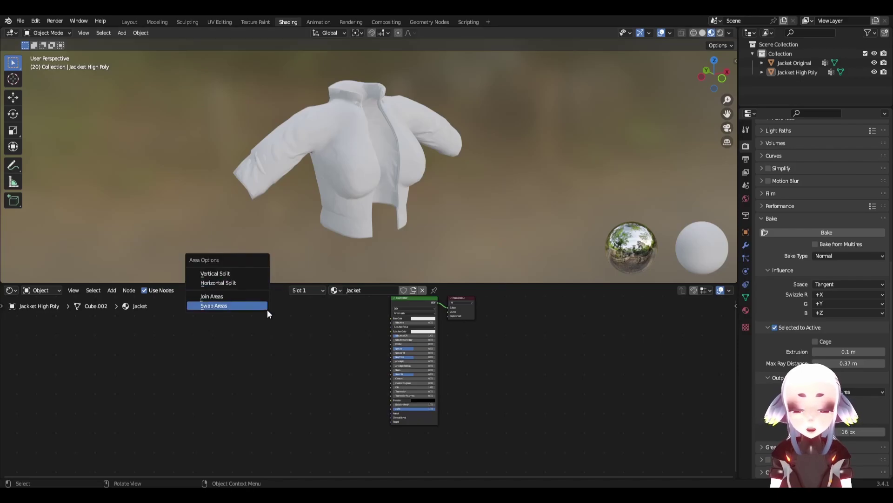
pyautogui.click(257, 275)
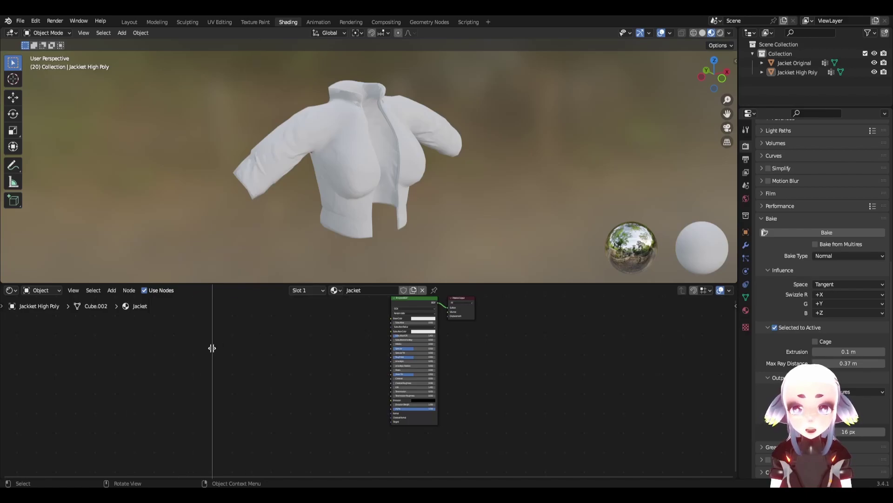
pyautogui.click(211, 349)
pyautogui.scroll(-2, 102, 331)
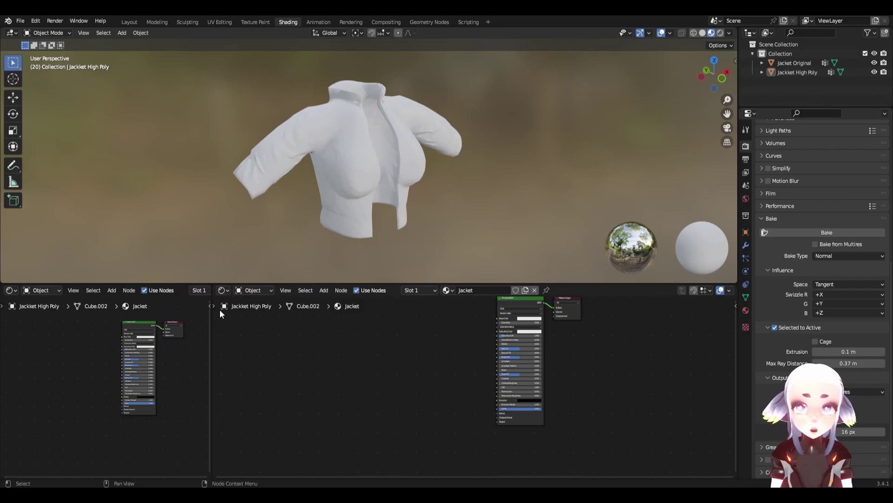
pyautogui.click(16, 289)
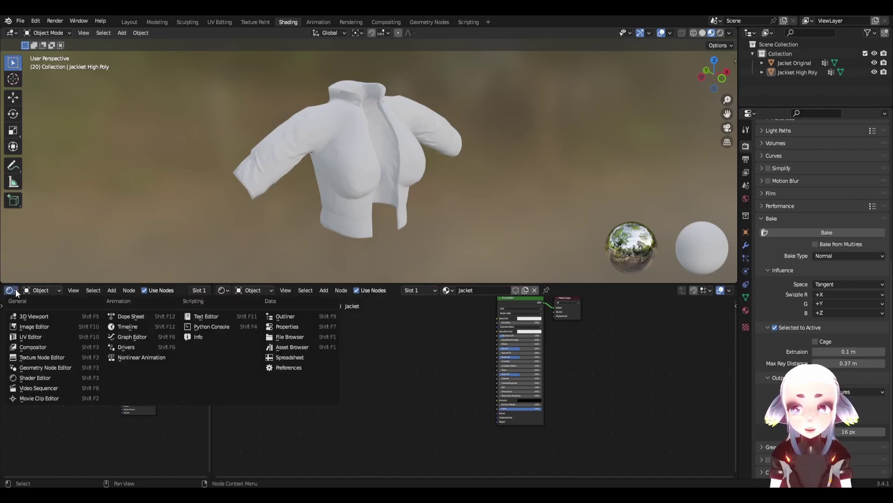
pyautogui.click(29, 327)
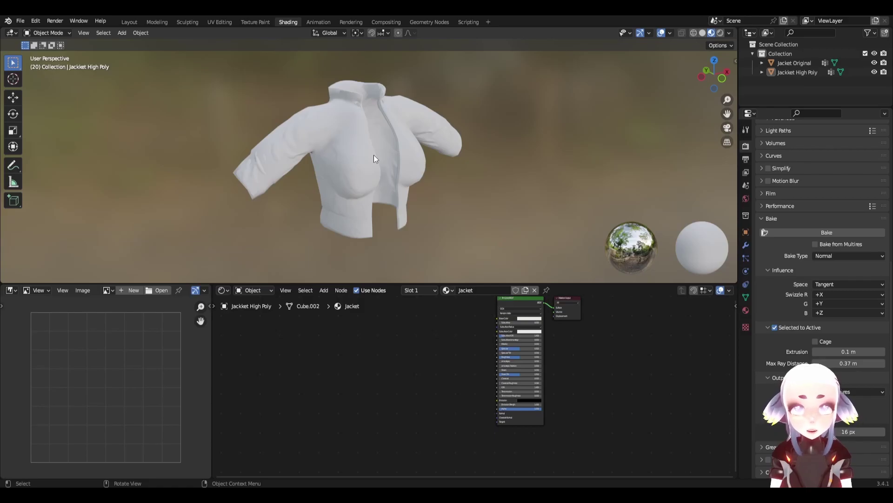
pyautogui.scroll(2, 373, 159)
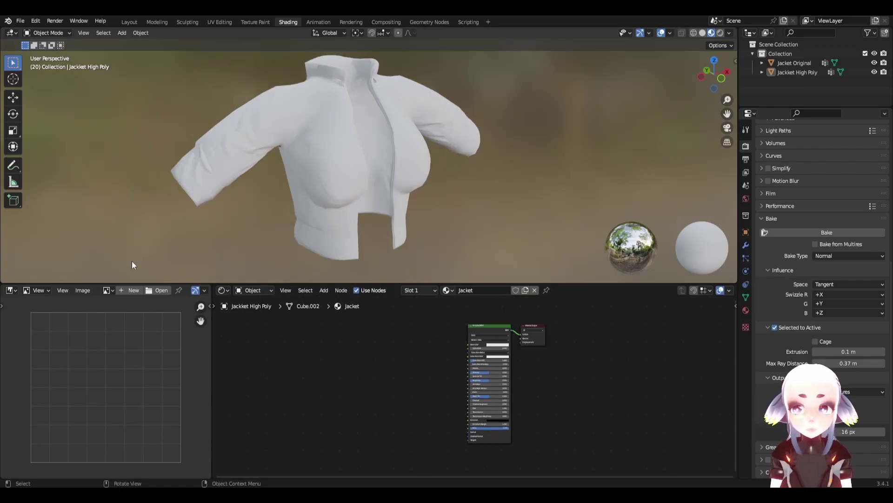
# Create a new 2048 × 2048 image named 'Normal', then make Jacket Original active.
pyautogui.click(129, 290)
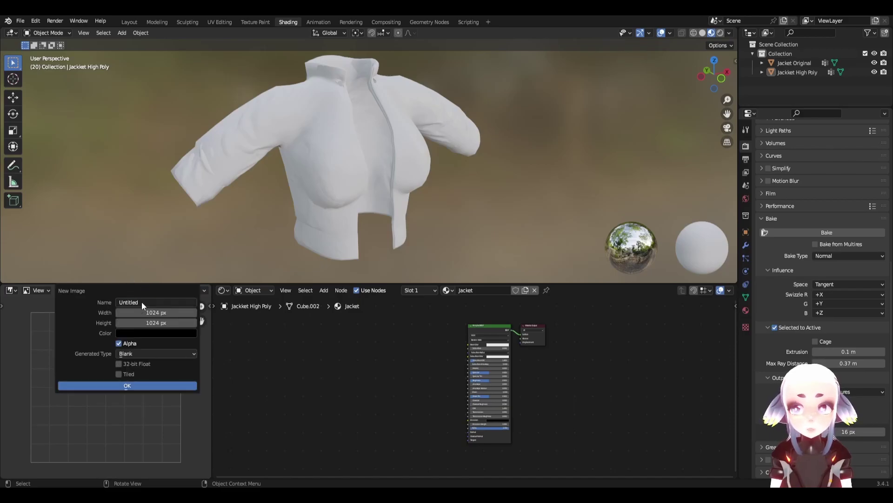
pyautogui.click(141, 301)
pyautogui.write('Normal')
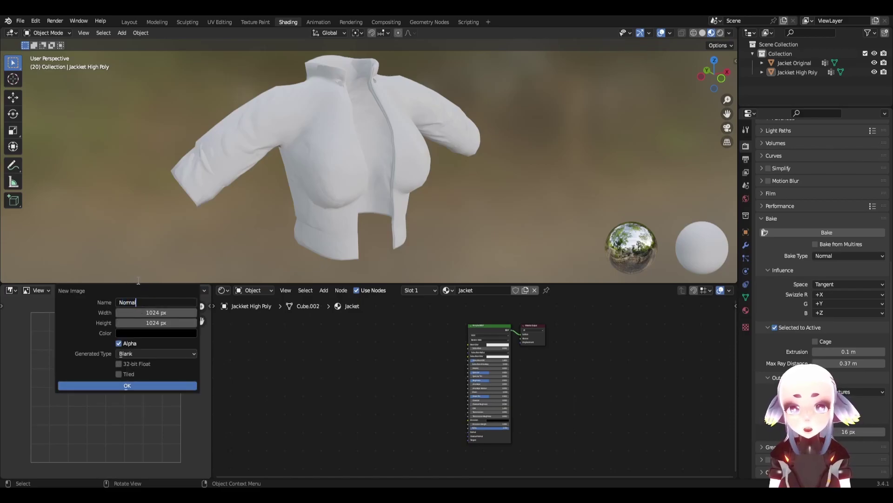
pyautogui.click(153, 312)
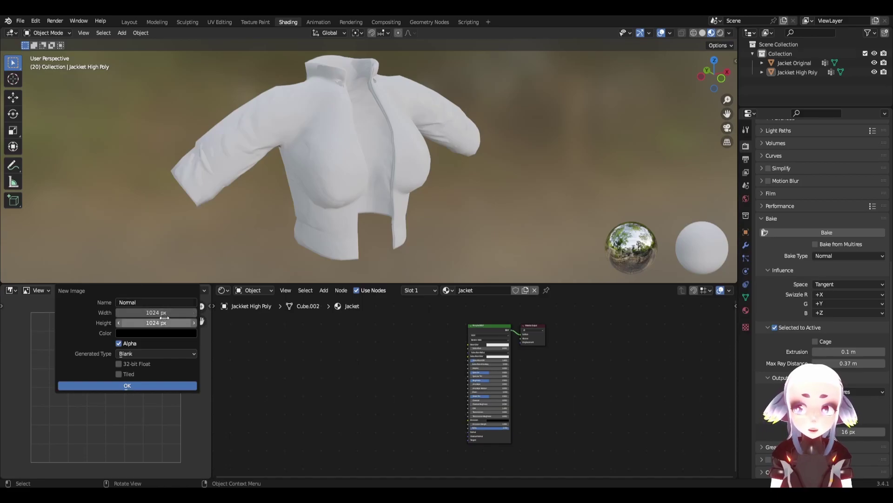
pyautogui.write('2048')
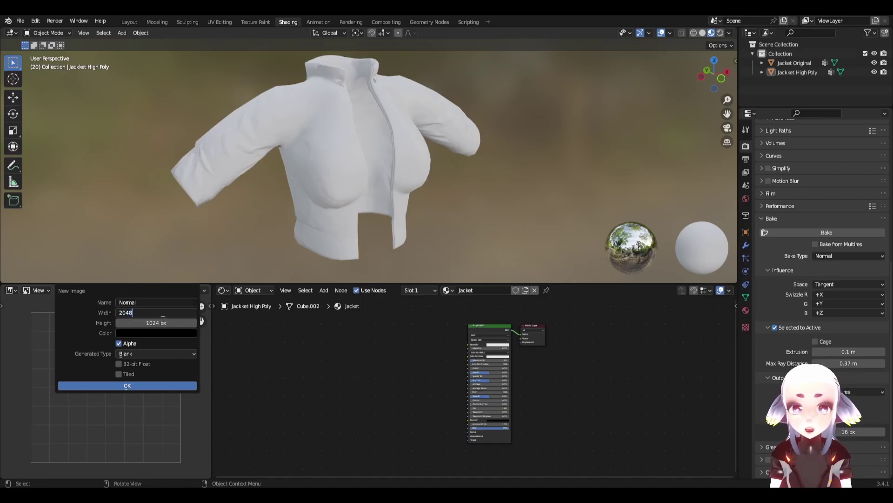
pyautogui.click(163, 321)
pyautogui.write('2048')
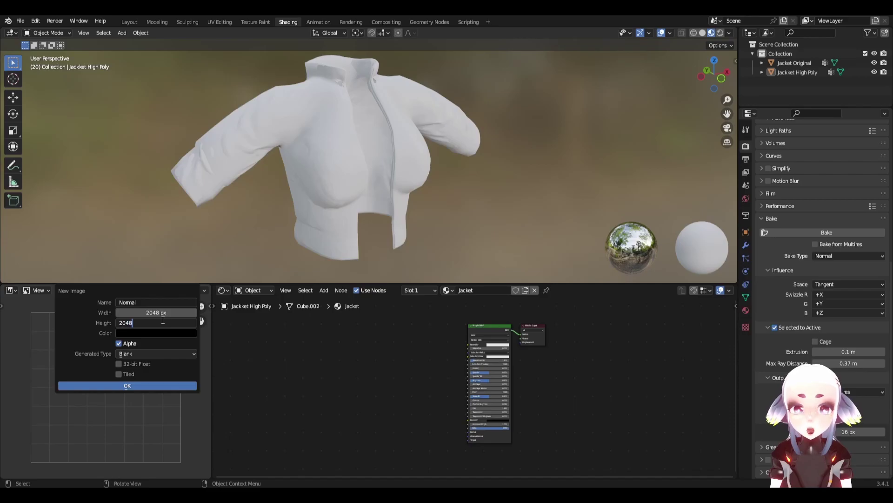
pyautogui.press('Return')
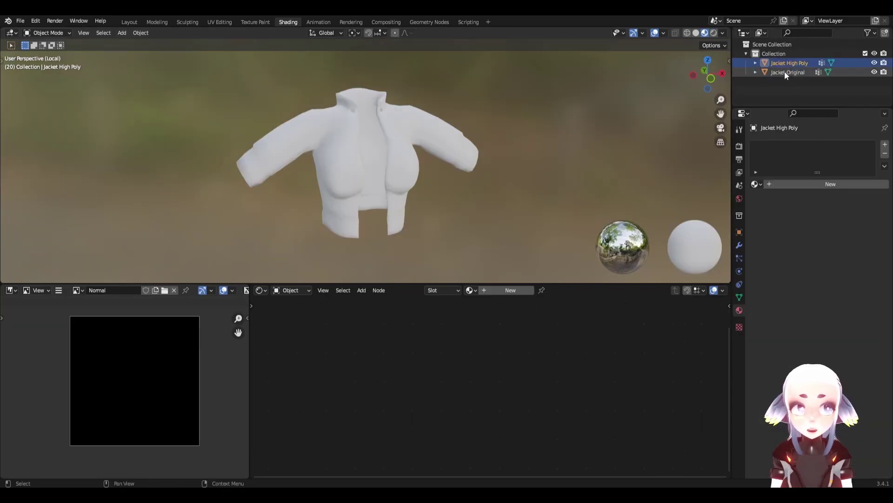
pyautogui.click(785, 73)
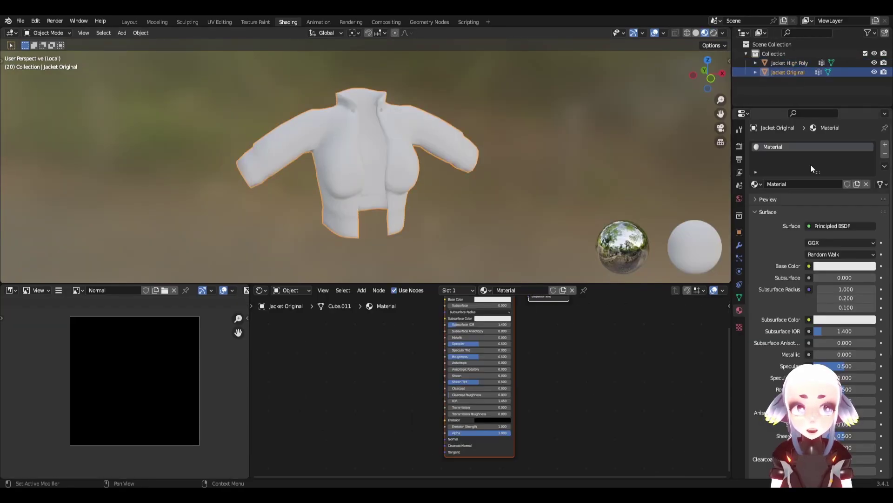
# Replace Jacket Original's material with a new one and add an Image Texture node to it.
pyautogui.click(885, 154)
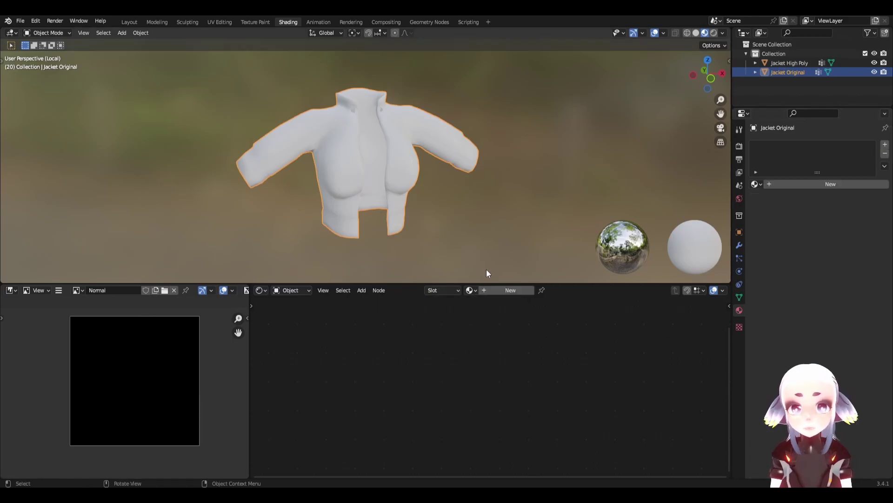
pyautogui.click(501, 289)
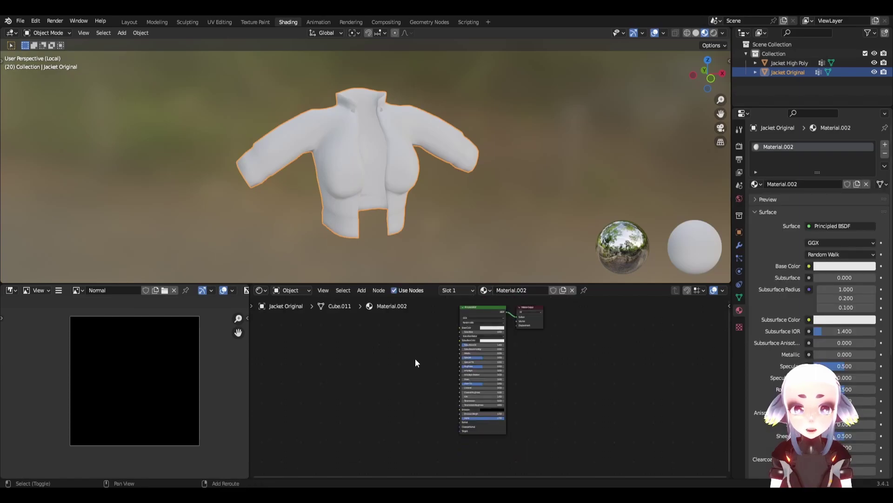
pyautogui.hotkey('shift', 'a')
pyautogui.click(415, 359)
pyautogui.write('imag')
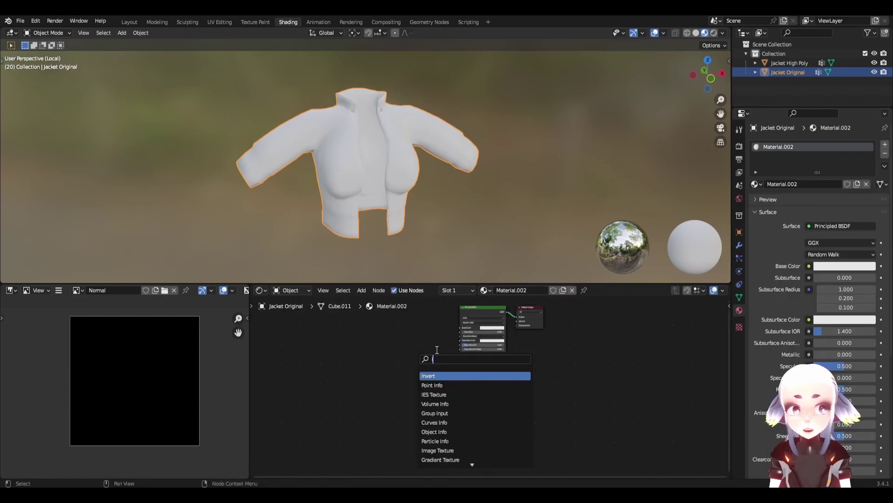
pyautogui.press('Return')
pyautogui.scroll(4, 412, 397)
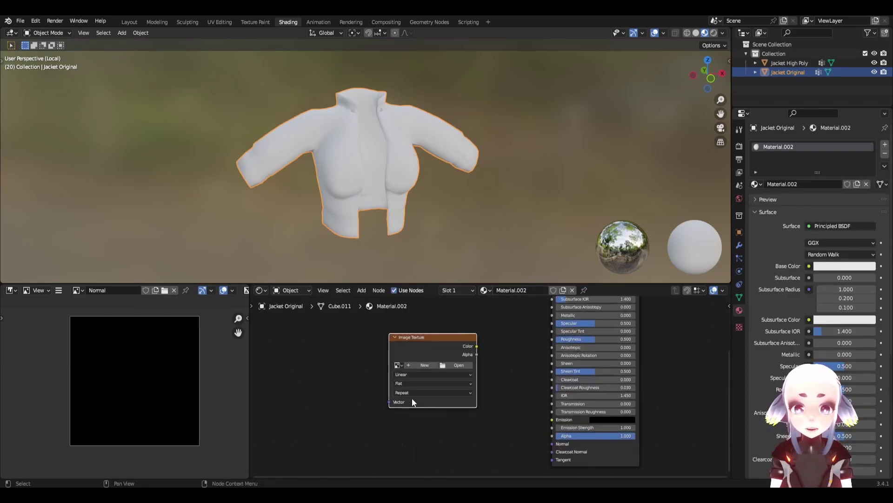
pyautogui.click(412, 397)
# Assign the Normal image to the texture node and set its colour space to Non-Color.
pyautogui.click(389, 363)
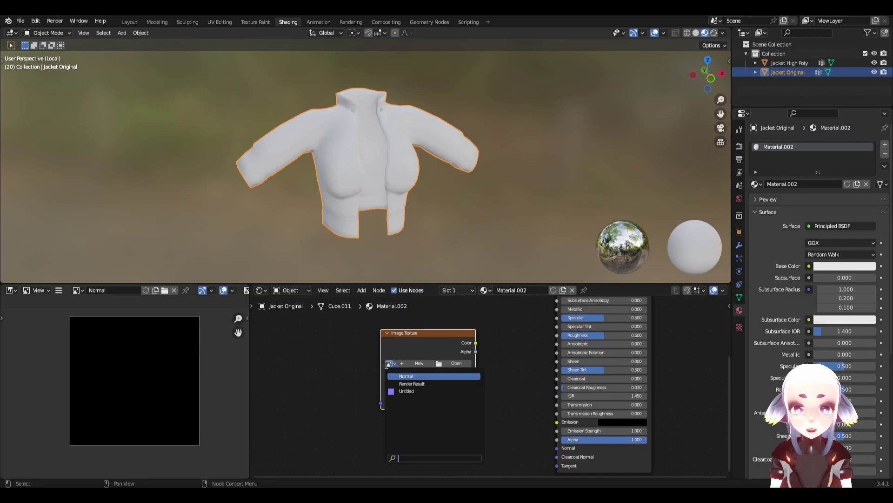
pyautogui.click(413, 376)
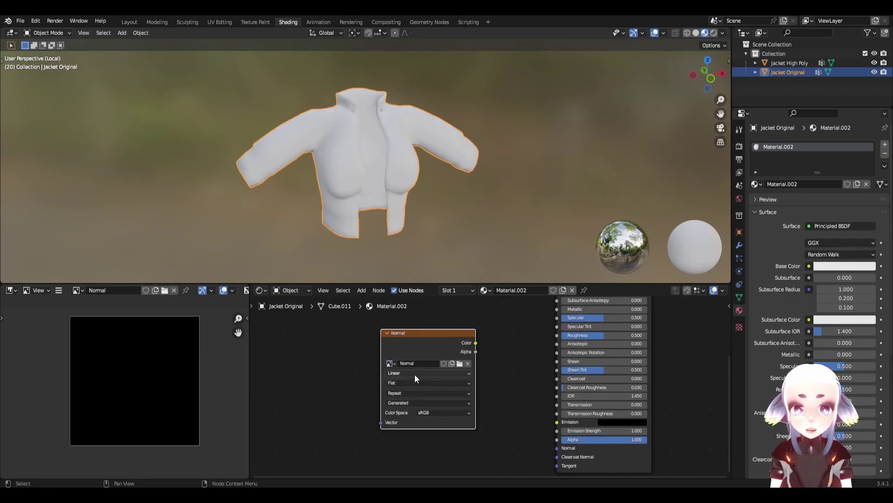
pyautogui.click(425, 413)
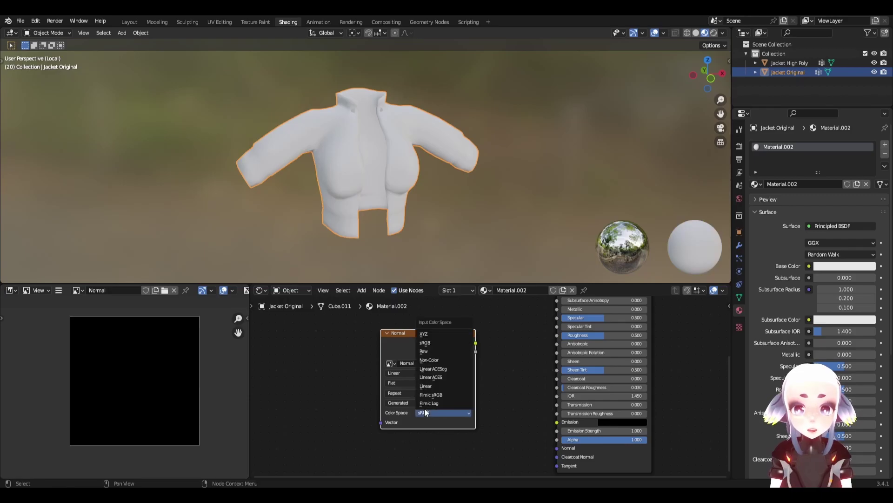
pyautogui.click(439, 361)
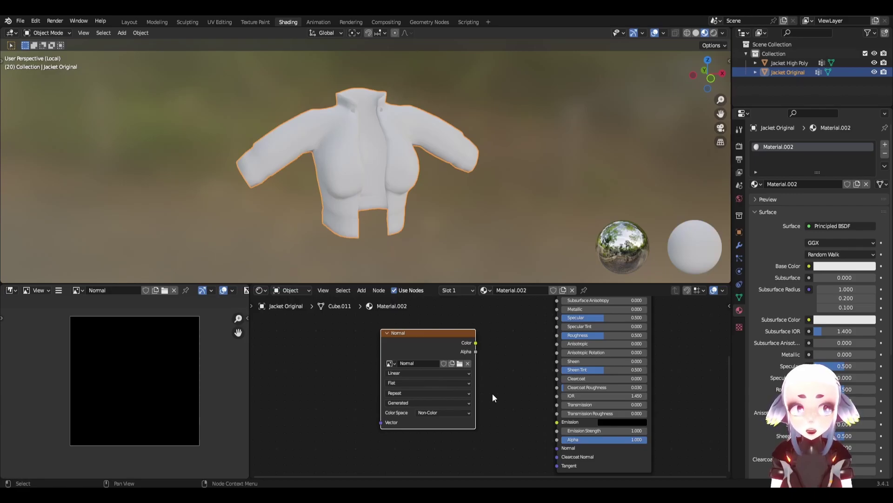
pyautogui.scroll(-5, 492, 392)
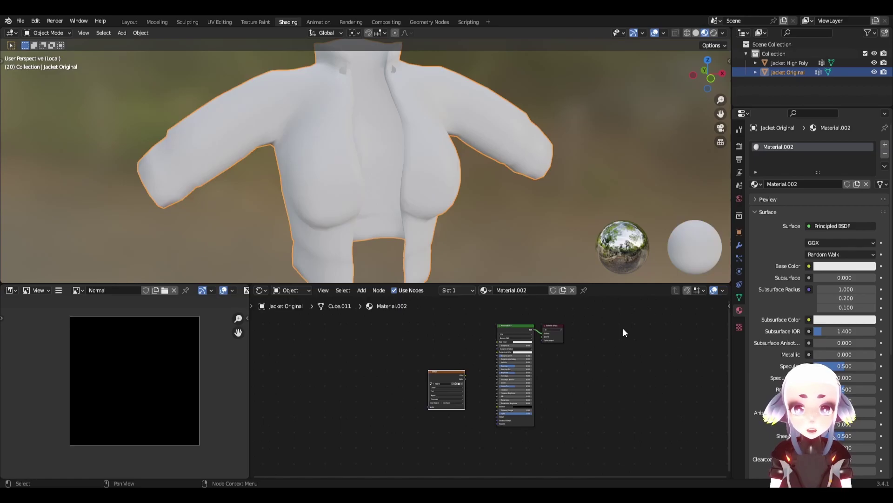
# Check the Jacket High Poly material and position the Normal texture node beside Jacket Original's shader.
pyautogui.click(784, 63)
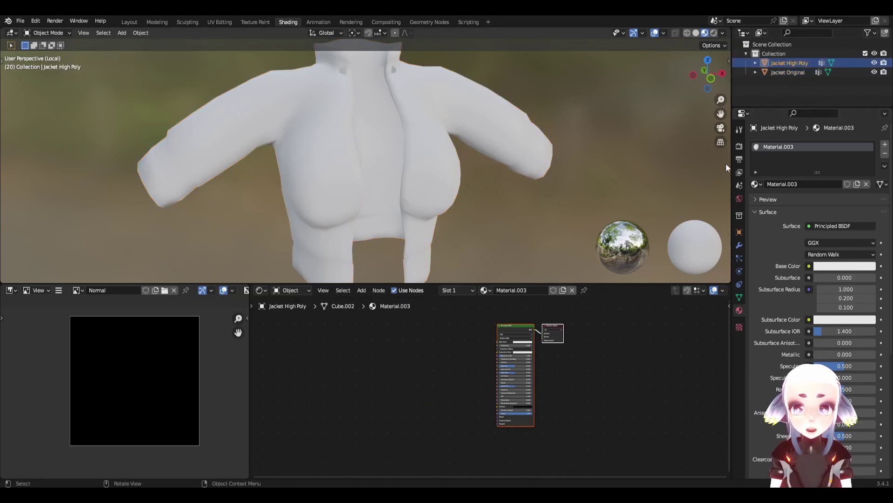
pyautogui.scroll(1, 507, 367)
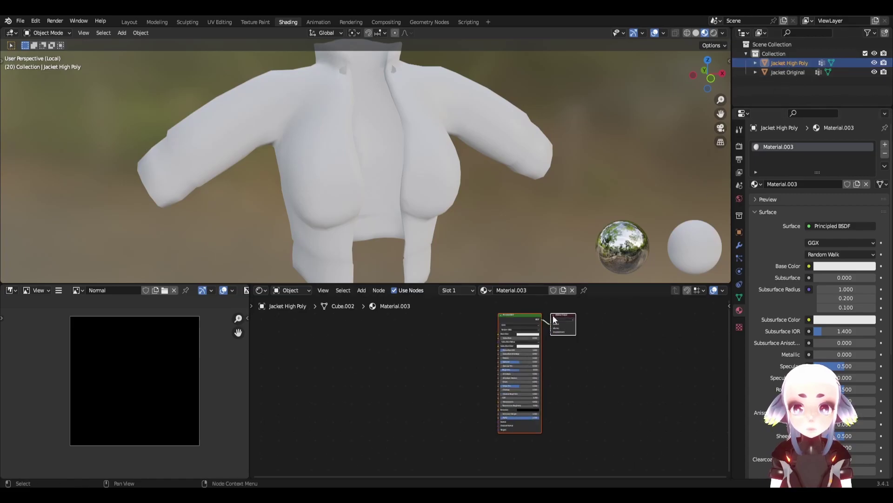
pyautogui.click(577, 353)
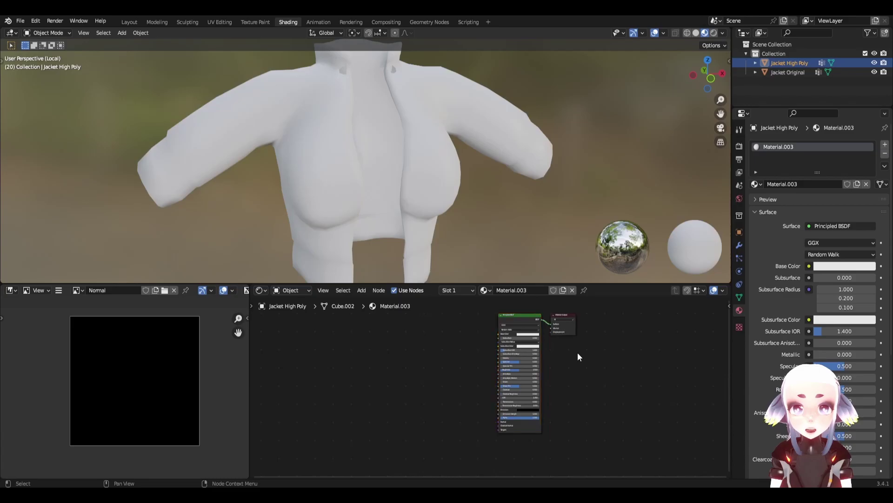
pyautogui.click(782, 69)
pyautogui.moveTo(442, 363); pyautogui.dragTo(465, 357)
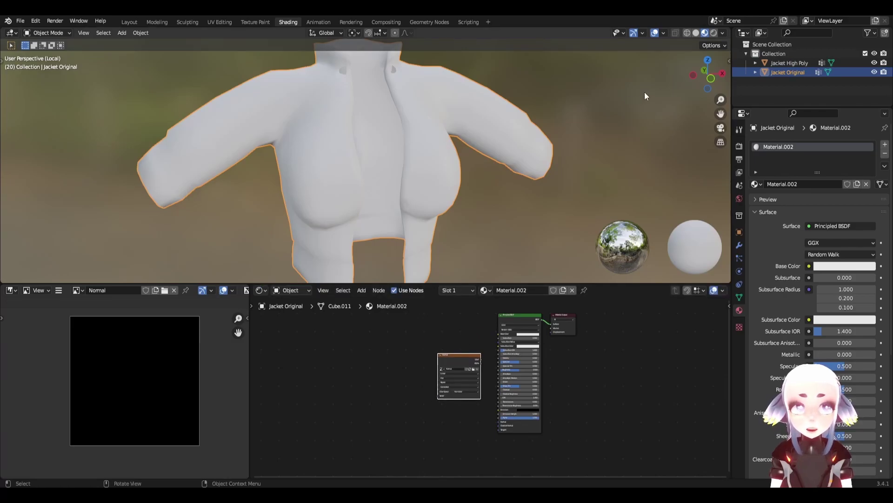
# Select Jacket High Poly together with Jacket Original, keeping Jacket Original active.
pyautogui.click(789, 61)
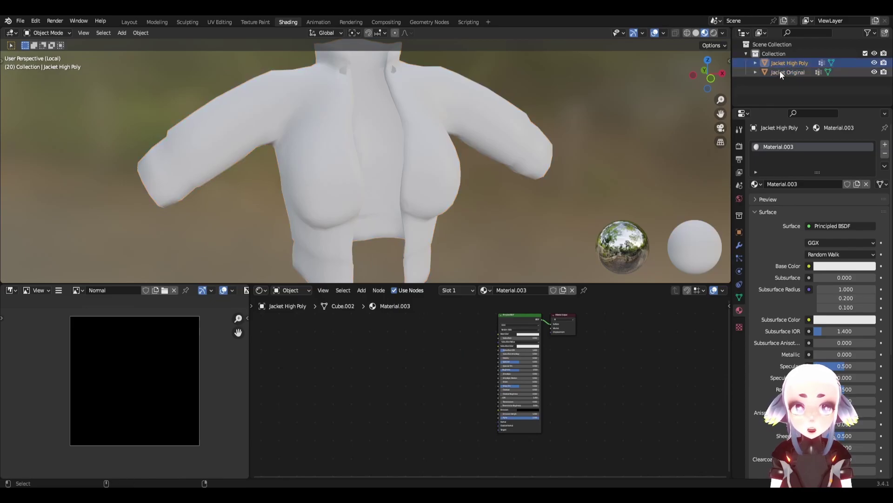
pyautogui.click(779, 72)
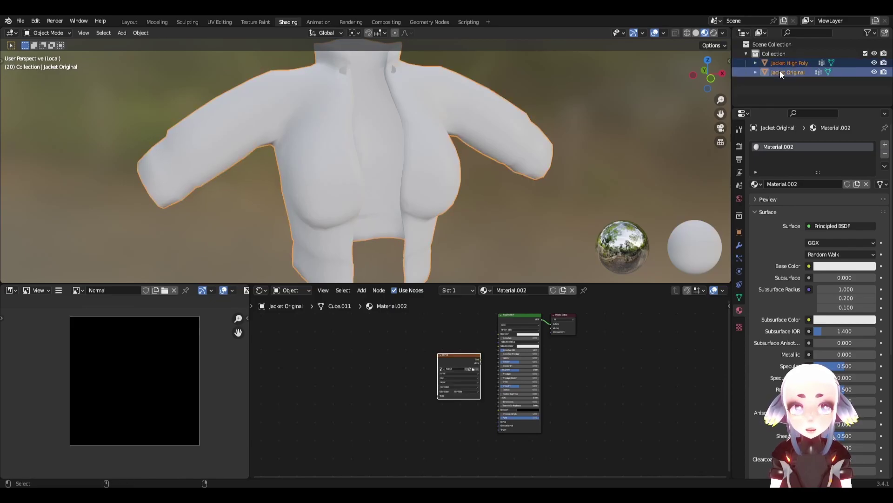
pyautogui.keyDown('shift'); pyautogui.click(769, 60); pyautogui.keyUp('shift')
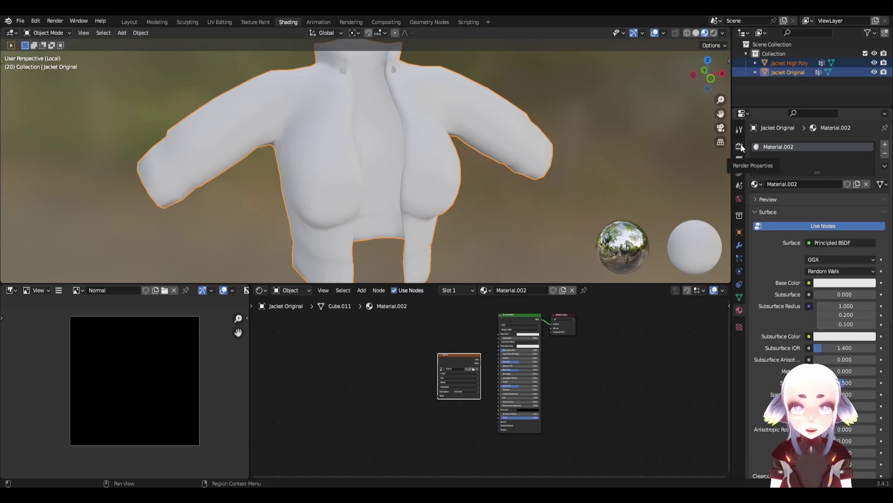
# Set the render engine to Cycles using GPU compute.
pyautogui.click(741, 146)
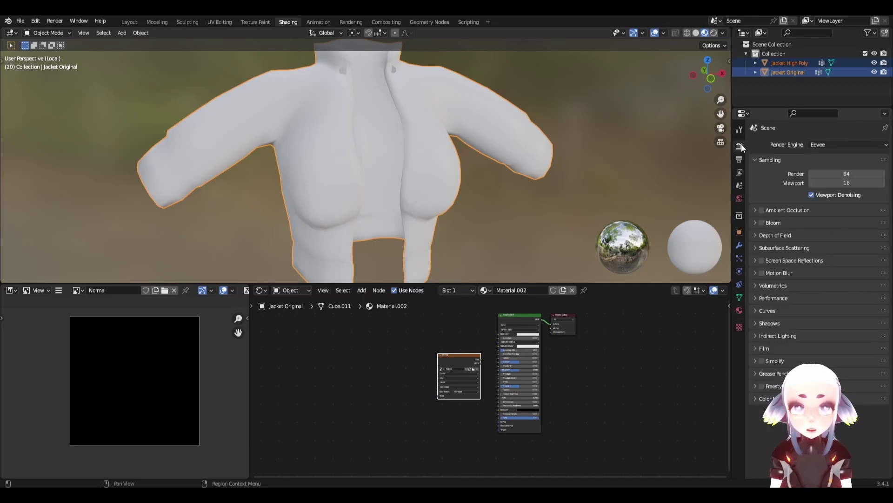
pyautogui.click(817, 144)
pyautogui.click(827, 175)
pyautogui.click(821, 167)
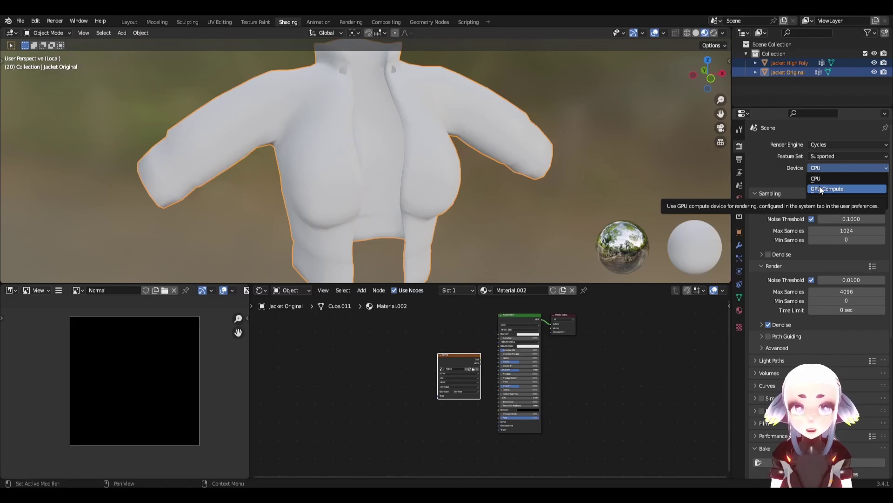
pyautogui.click(820, 189)
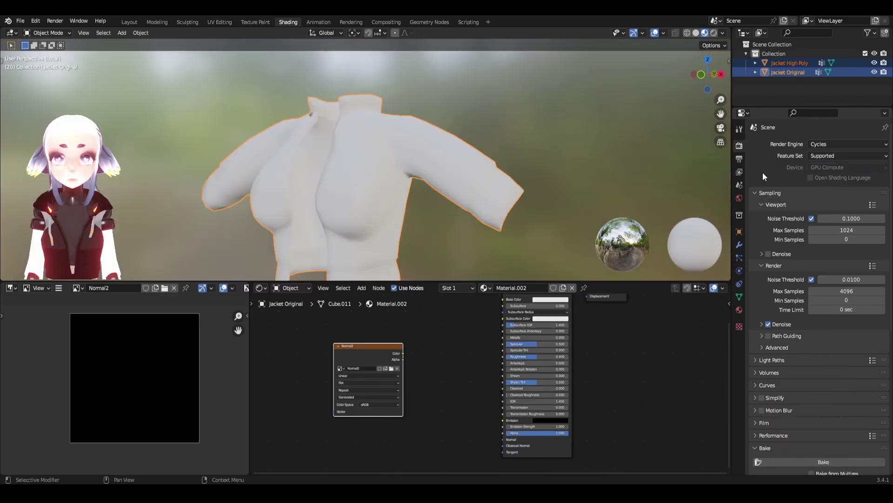
# Set the bake type to Normal with Selected to Active and expand its extrusion settings.
pyautogui.scroll(-8, 763, 177)
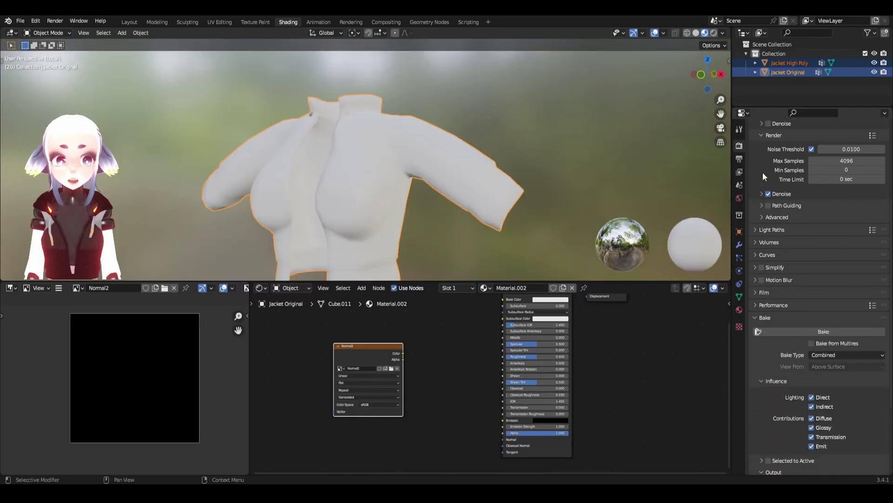
pyautogui.click(828, 318)
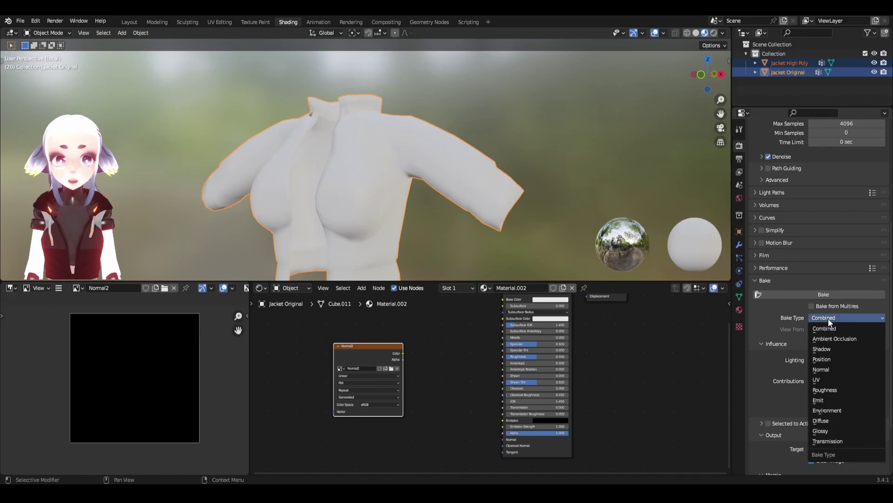
pyautogui.click(826, 369)
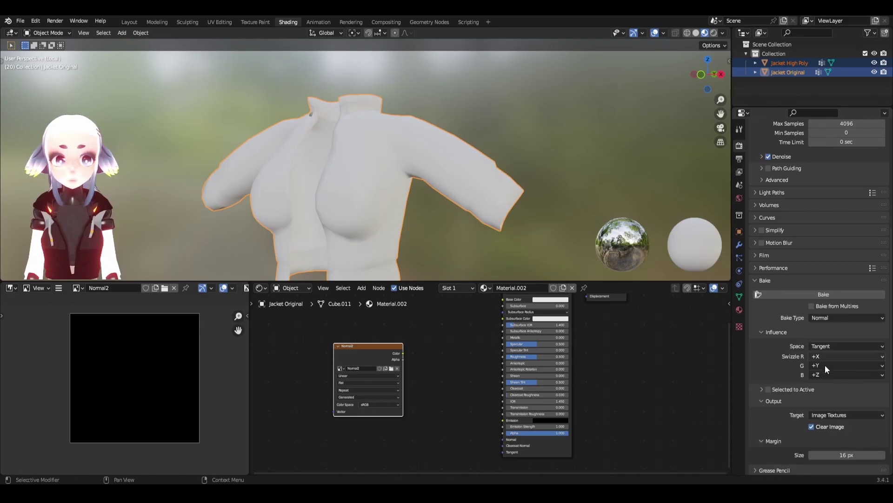
pyautogui.scroll(-2, 766, 361)
pyautogui.click(768, 362)
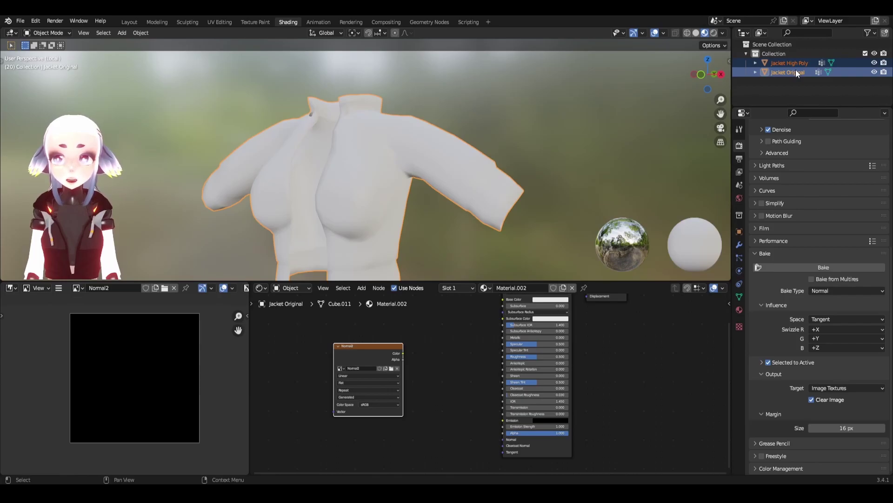
pyautogui.click(794, 362)
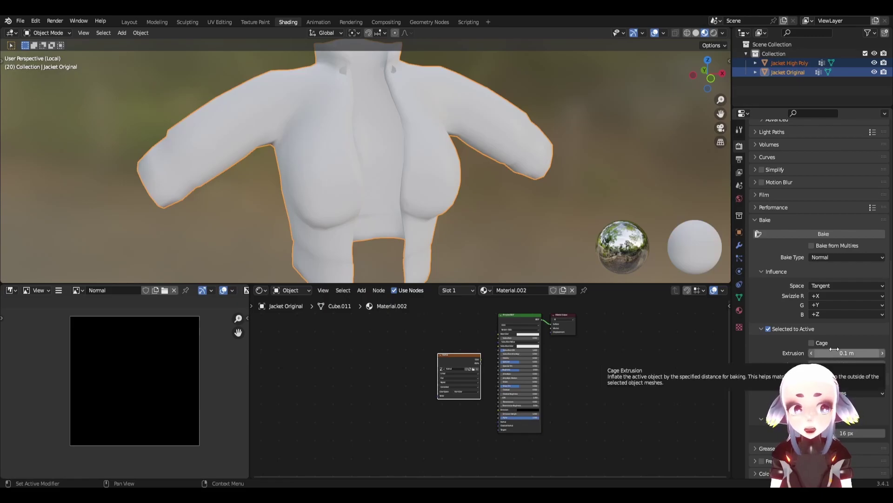
# Bake the normal map into the Normal image, inspect it, and raise the extrusion to 0.38 m.
pyautogui.click(770, 233)
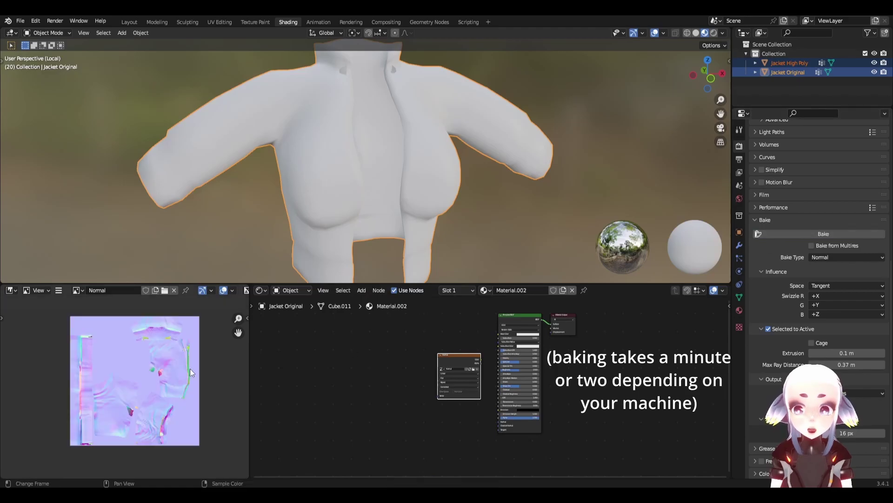
pyautogui.scroll(3, 114, 367)
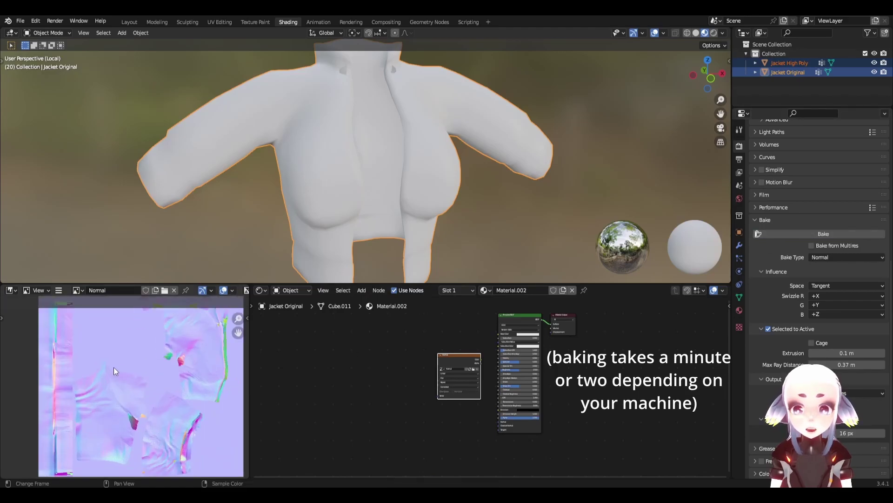
pyautogui.scroll(3, 111, 369)
pyautogui.scroll(-5, 112, 367)
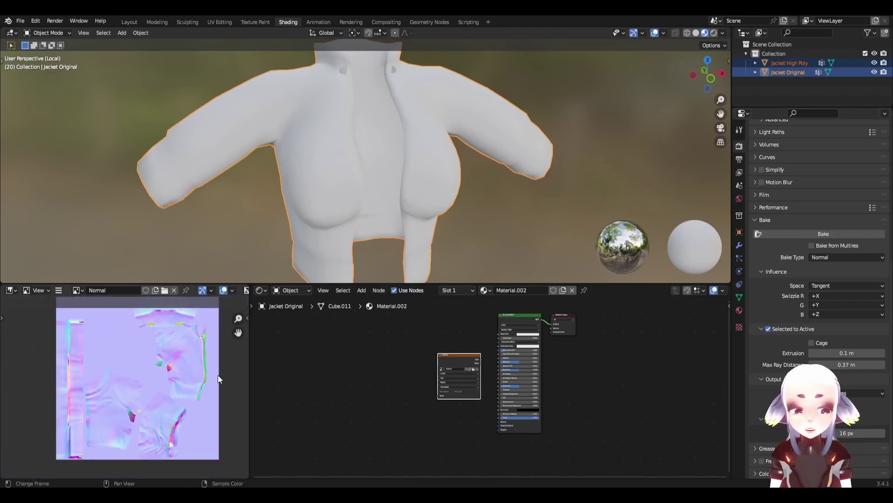
pyautogui.scroll(-2, 220, 362)
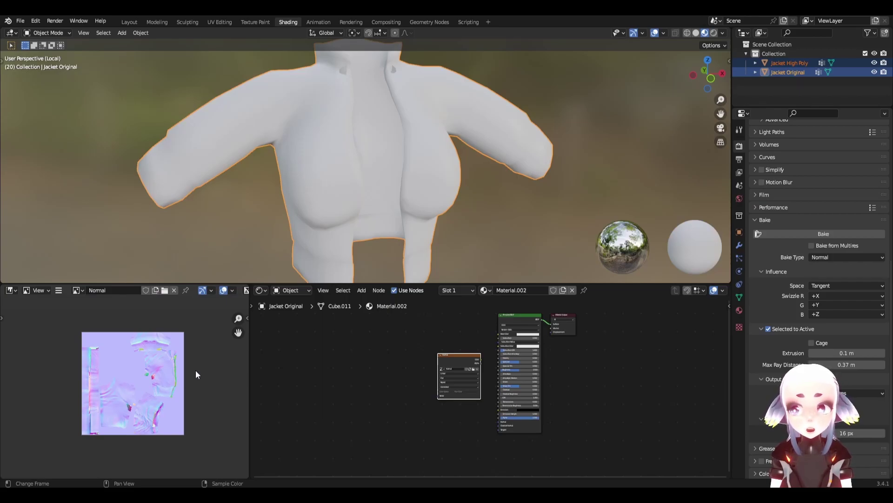
pyautogui.scroll(1, 196, 370)
pyautogui.moveTo(833, 352); pyautogui.dragTo(773, 364)
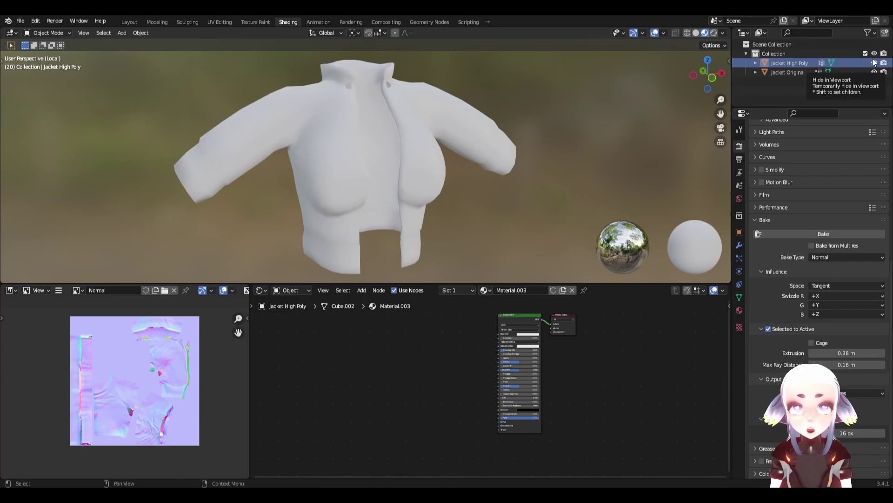
# Hide Jacket High Poly, make Jacket Original active, and add a Normal Map node.
pyautogui.click(873, 63)
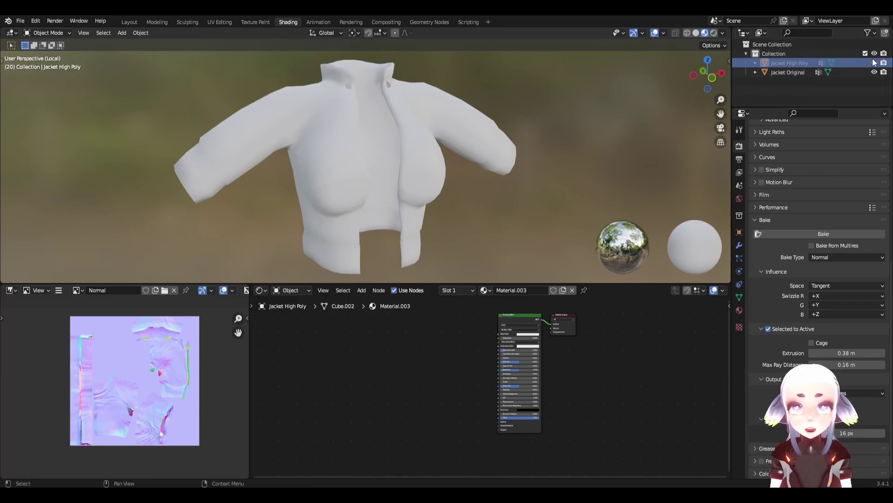
pyautogui.click(778, 70)
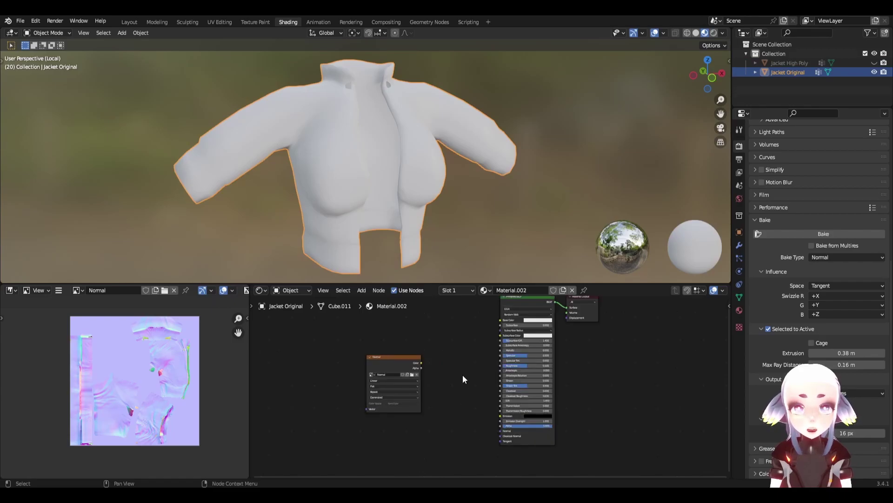
pyautogui.hotkey('shift', 'a')
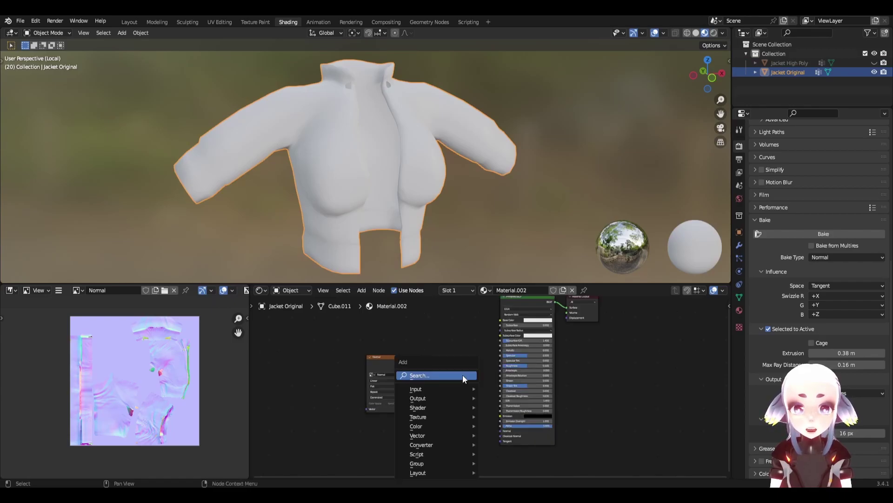
pyautogui.write('norma')
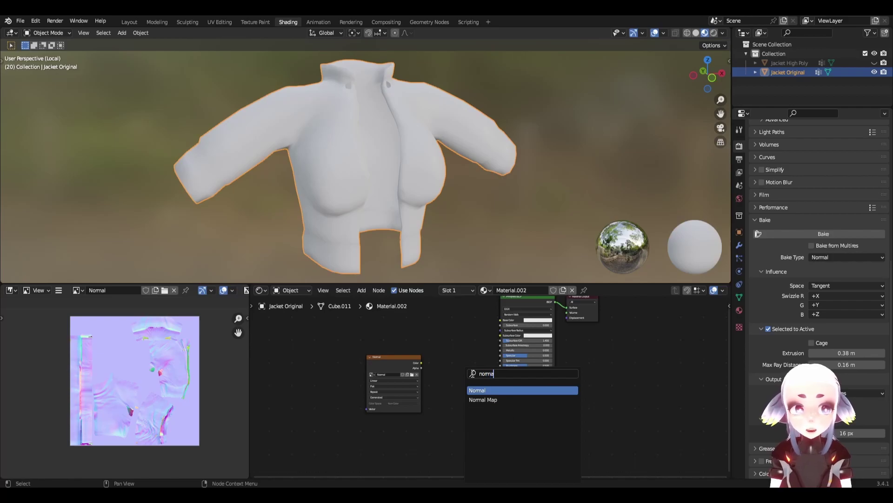
pyautogui.click(483, 399)
# Link the Normal image's Color through the Normal Map into the shader's Normal input.
pyautogui.scroll(2, 488, 389)
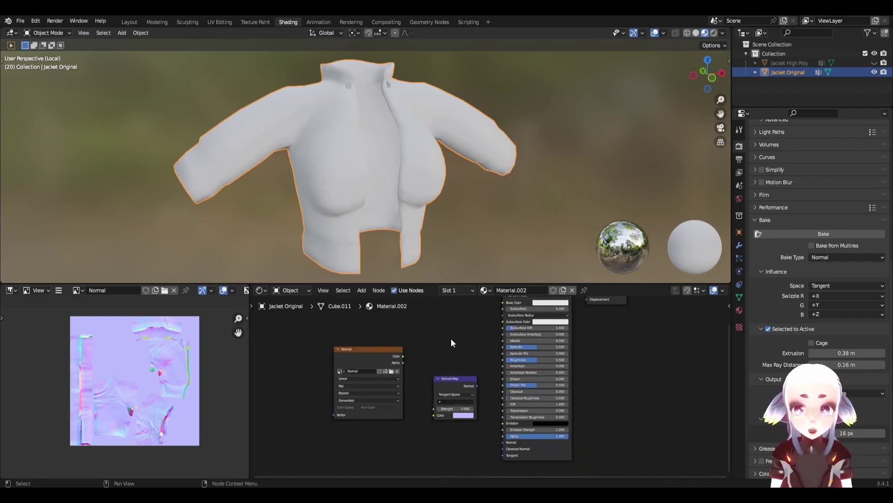
pyautogui.moveTo(402, 356); pyautogui.dragTo(434, 414)
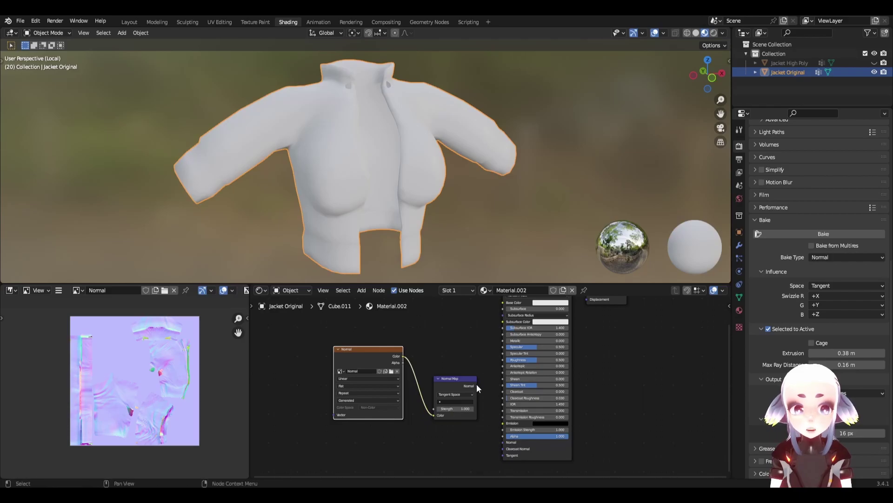
pyautogui.moveTo(476, 386); pyautogui.dragTo(504, 443)
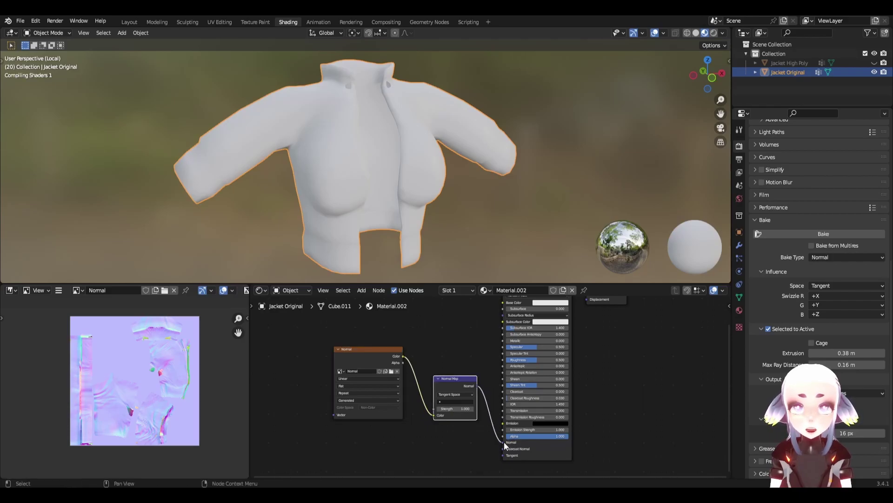
pyautogui.moveTo(298, 172); pyautogui.dragTo(215, 173, button='middle')
# Inspect the jacket's wireframe and orbit around it to view the baked folds from both sides.
pyautogui.press('Tab')
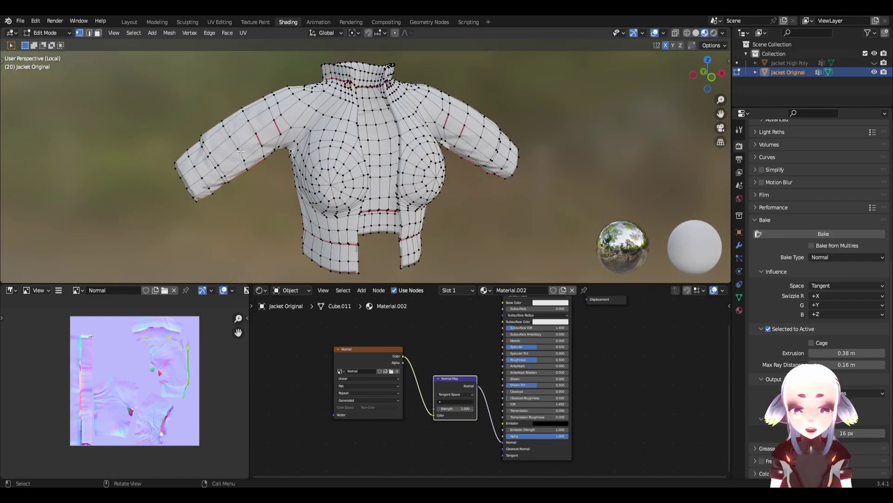
pyautogui.scroll(2, 247, 149)
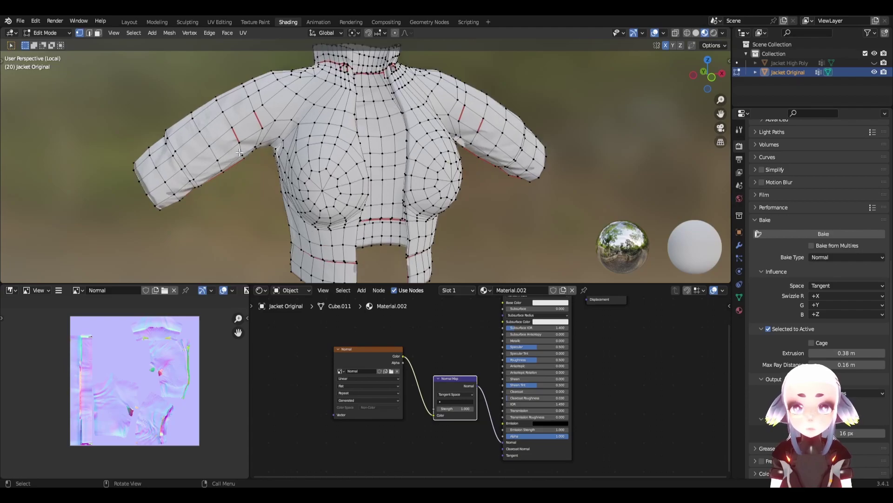
pyautogui.moveTo(246, 149); pyautogui.dragTo(378, 162, button='middle')
pyautogui.press('Tab')
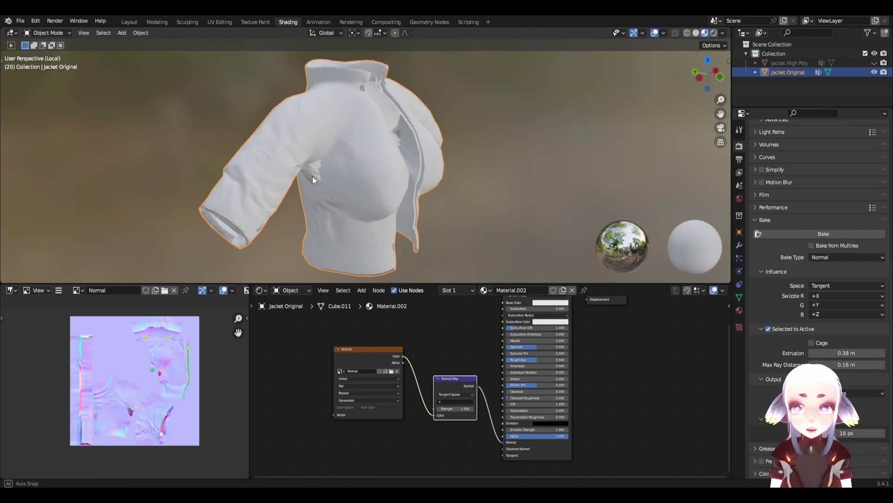
pyautogui.moveTo(312, 176); pyautogui.dragTo(421, 172, button='middle')
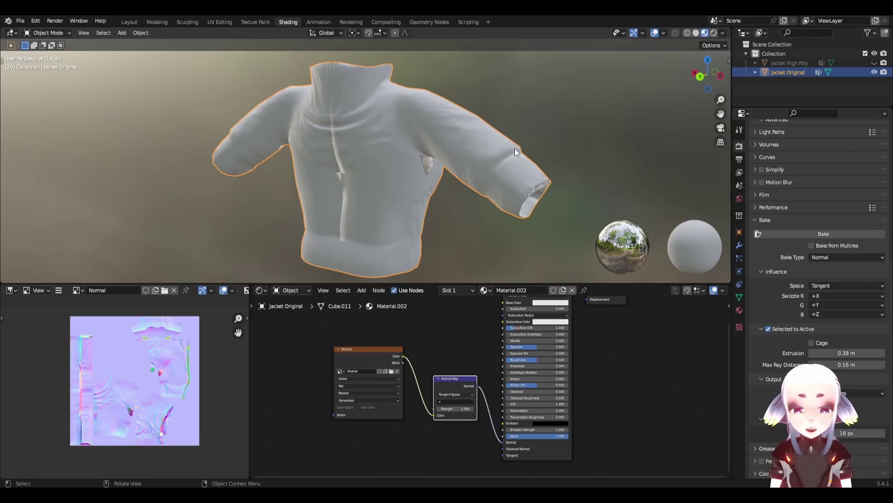
# In the Texture Paint workspace, smear away the fold at the jacket's armpit.
pyautogui.click(258, 22)
pyautogui.scroll(-5, 254, 261)
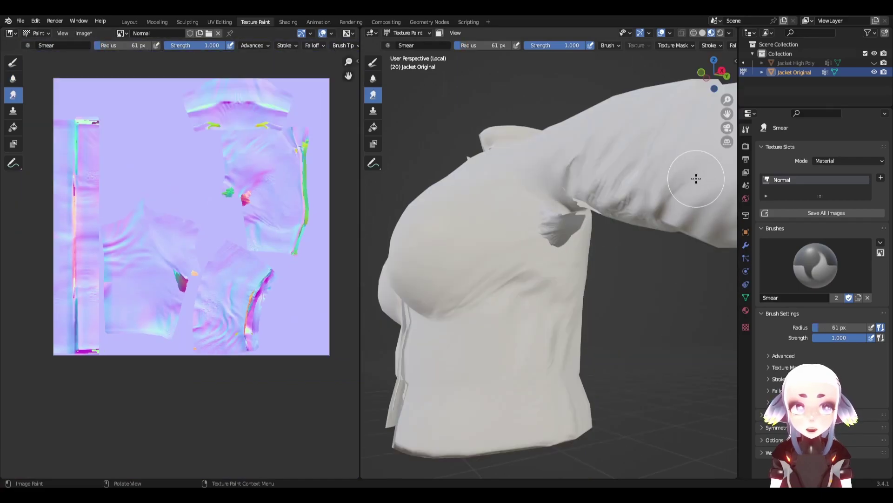
pyautogui.moveTo(529, 249)
pyautogui.mouseDown()
pyautogui.moveTo(568, 211)
pyautogui.moveTo(553, 243)
pyautogui.moveTo(545, 227)
pyautogui.moveTo(530, 233)
pyautogui.moveTo(572, 235)
pyautogui.mouseUp()
pyautogui.moveTo(572, 235)
pyautogui.mouseDown(button='middle')
pyautogui.moveTo(494, 215)
pyautogui.moveTo(433, 231)
pyautogui.moveTo(558, 249)
pyautogui.moveTo(520, 290)
pyautogui.mouseUp(button='middle')
# Smooth the step along the jacket's back seam down to the hem.
pyautogui.moveTo(573, 281)
pyautogui.mouseDown(button='middle')
pyautogui.moveTo(579, 249)
pyautogui.moveTo(542, 275)
pyautogui.moveTo(538, 303)
pyautogui.moveTo(521, 311)
pyautogui.mouseUp(button='middle')
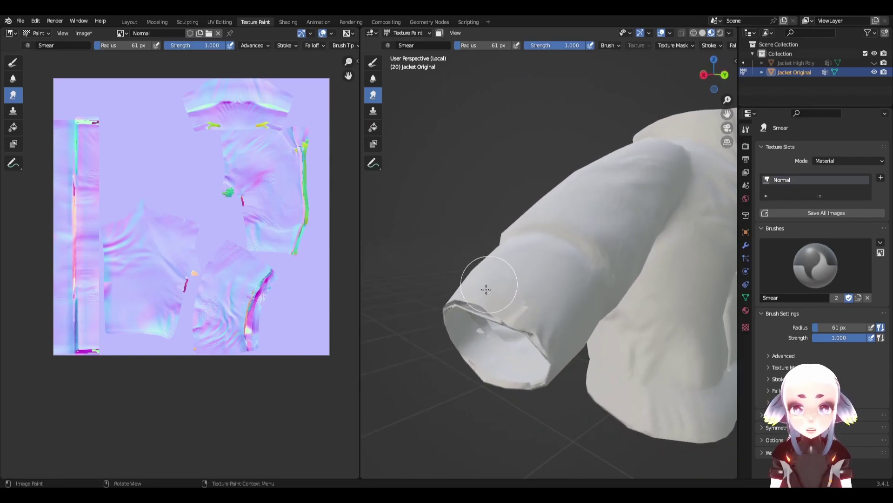
pyautogui.moveTo(489, 280)
pyautogui.mouseDown(button='middle')
pyautogui.moveTo(508, 315)
pyautogui.moveTo(565, 335)
pyautogui.mouseUp(button='middle')
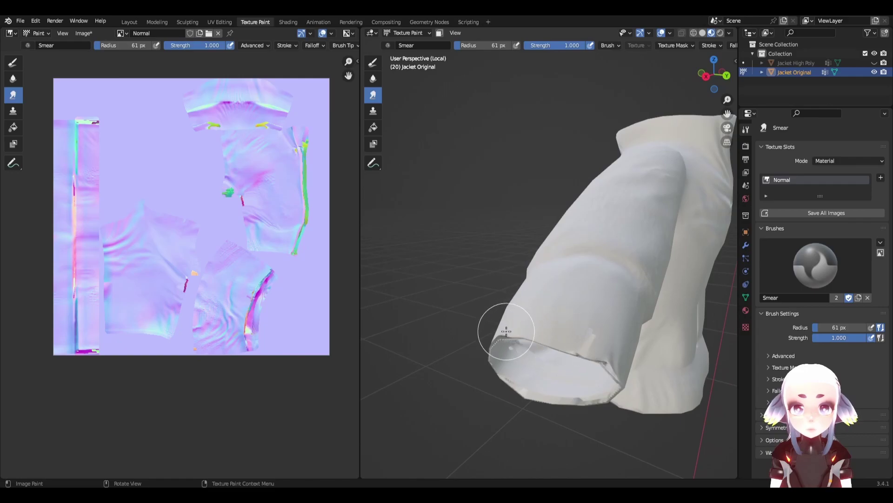
pyautogui.moveTo(504, 323); pyautogui.dragTo(527, 202, button='middle')
pyautogui.moveTo(527, 202)
pyautogui.mouseDown()
pyautogui.moveTo(512, 266)
pyautogui.moveTo(523, 288)
pyautogui.moveTo(498, 282)
pyautogui.moveTo(506, 197)
pyautogui.moveTo(522, 293)
pyautogui.mouseUp()
pyautogui.moveTo(521, 293)
pyautogui.mouseDown(button='middle')
pyautogui.moveTo(505, 369)
pyautogui.moveTo(534, 319)
pyautogui.mouseUp(button='middle')
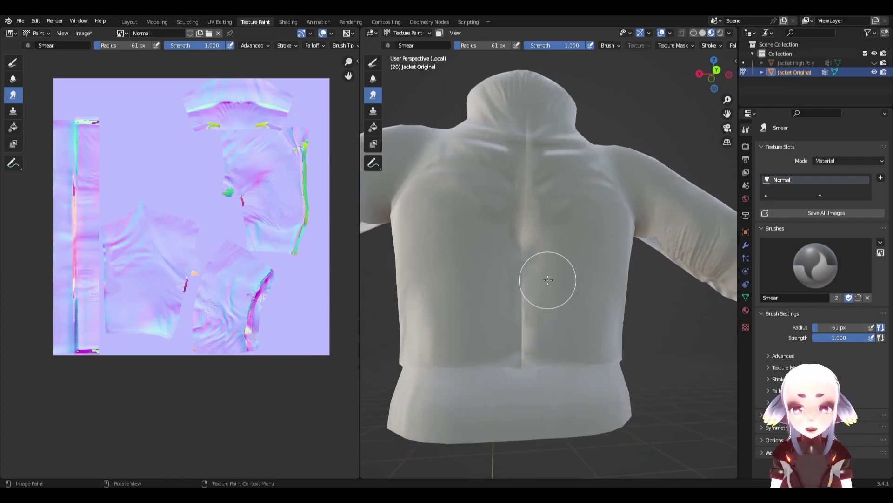
pyautogui.moveTo(548, 279)
pyautogui.mouseDown()
pyautogui.moveTo(520, 290)
pyautogui.moveTo(533, 290)
pyautogui.moveTo(527, 339)
pyautogui.mouseUp()
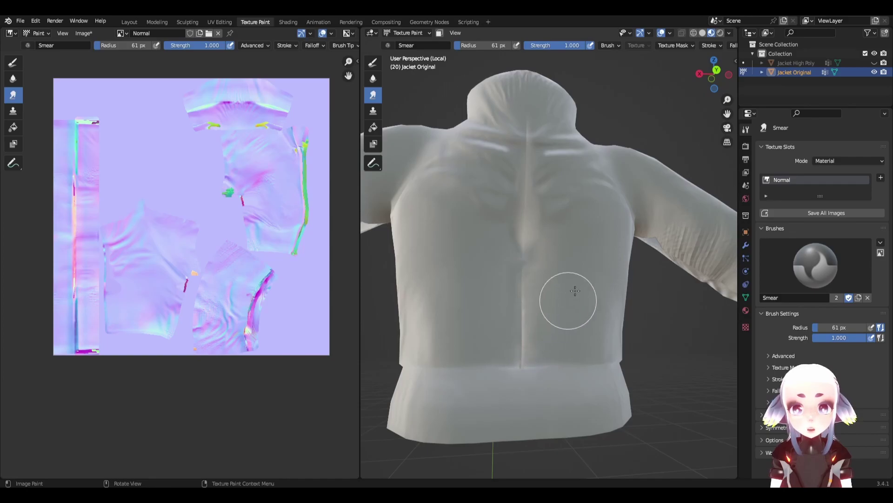
# Blend out the grey patch under the jacket's arm.
pyautogui.moveTo(630, 256)
pyautogui.mouseDown(button='middle')
pyautogui.moveTo(606, 304)
pyautogui.moveTo(568, 210)
pyautogui.moveTo(515, 208)
pyautogui.moveTo(528, 216)
pyautogui.mouseUp(button='middle')
pyautogui.moveTo(515, 235)
pyautogui.mouseDown()
pyautogui.moveTo(543, 234)
pyautogui.moveTo(553, 243)
pyautogui.moveTo(513, 238)
pyautogui.mouseUp()
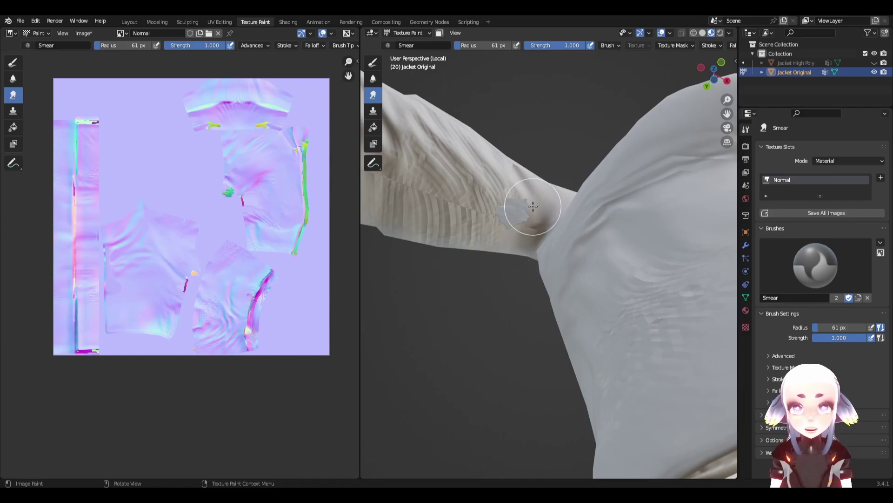
pyautogui.moveTo(522, 207); pyautogui.dragTo(514, 219, button='middle')
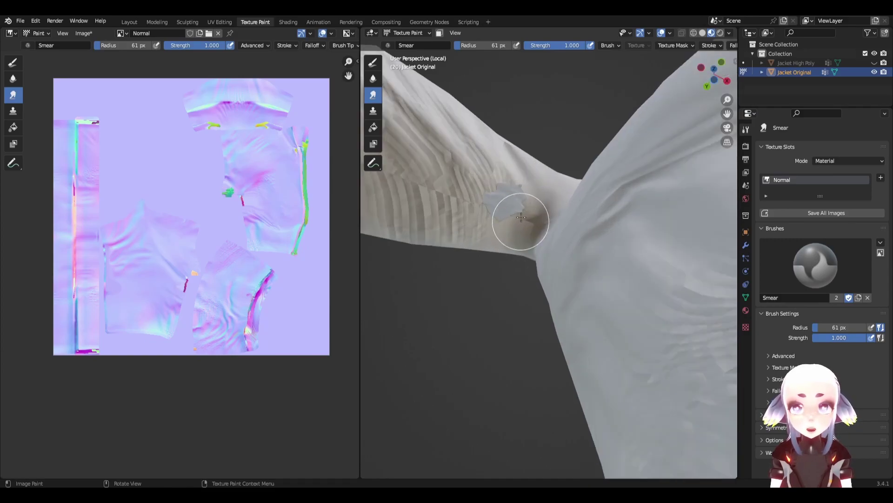
pyautogui.moveTo(524, 187)
pyautogui.mouseDown()
pyautogui.moveTo(495, 177)
pyautogui.moveTo(472, 201)
pyautogui.moveTo(484, 201)
pyautogui.moveTo(498, 220)
pyautogui.moveTo(519, 206)
pyautogui.moveTo(497, 192)
pyautogui.mouseUp()
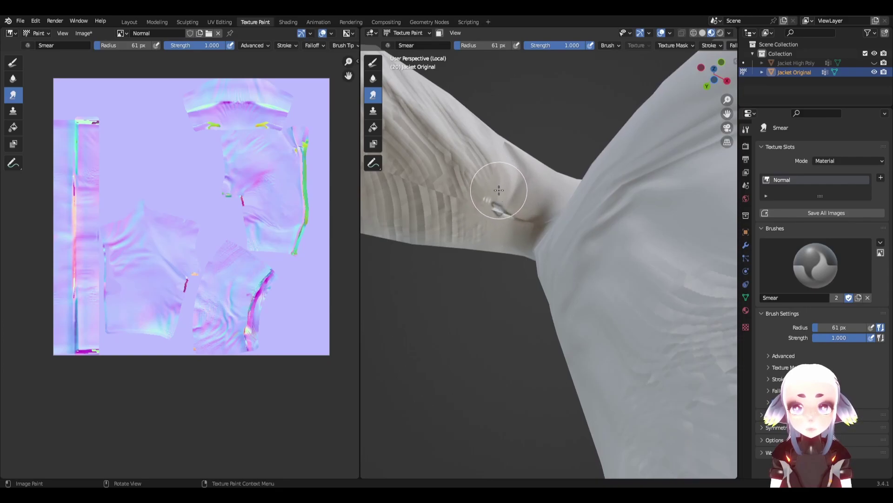
pyautogui.moveTo(497, 192); pyautogui.dragTo(471, 244, button='middle')
pyautogui.scroll(-8, 429, 209)
# Orbit and zoom around the jacket's front hem and collar to inspect remaining artifacts.
pyautogui.moveTo(581, 354); pyautogui.dragTo(614, 393, button='middle')
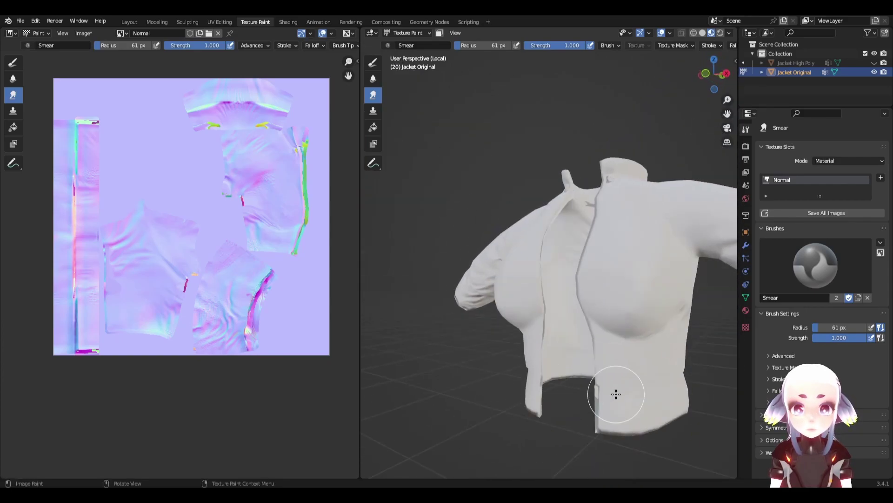
pyautogui.scroll(6, 615, 392)
pyautogui.scroll(-6, 563, 337)
pyautogui.scroll(6, 674, 303)
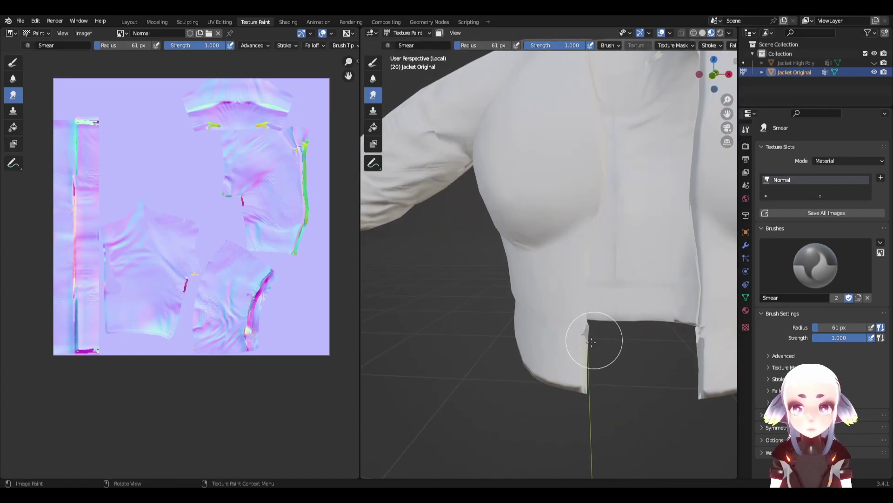
pyautogui.moveTo(599, 339); pyautogui.dragTo(564, 269, button='middle')
pyautogui.scroll(-6, 570, 396)
pyautogui.scroll(6, 462, 329)
pyautogui.moveTo(463, 329); pyautogui.dragTo(551, 148, button='middle')
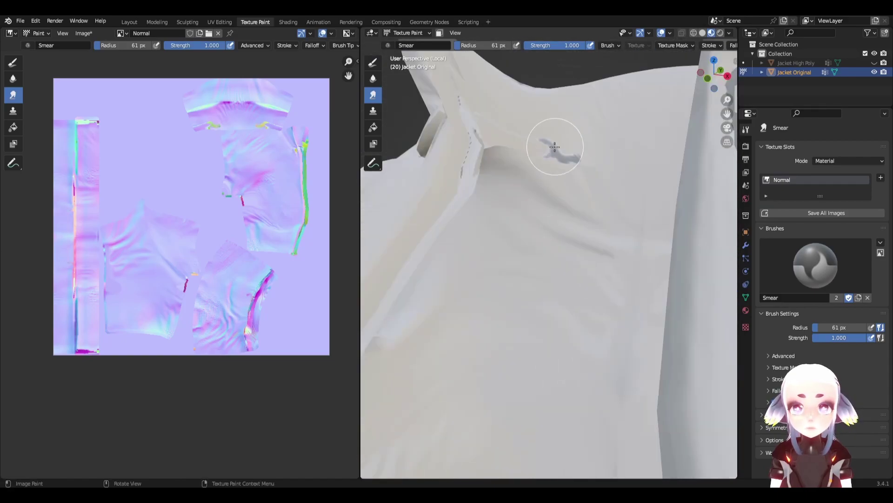
pyautogui.scroll(2, 579, 101)
pyautogui.scroll(-6, 578, 101)
pyautogui.moveTo(580, 339); pyautogui.dragTo(471, 339, button='middle')
# Switch to the Soften brush with the view turned toward the jacket's front.
pyautogui.press('2')
pyautogui.scroll(3, 549, 317)
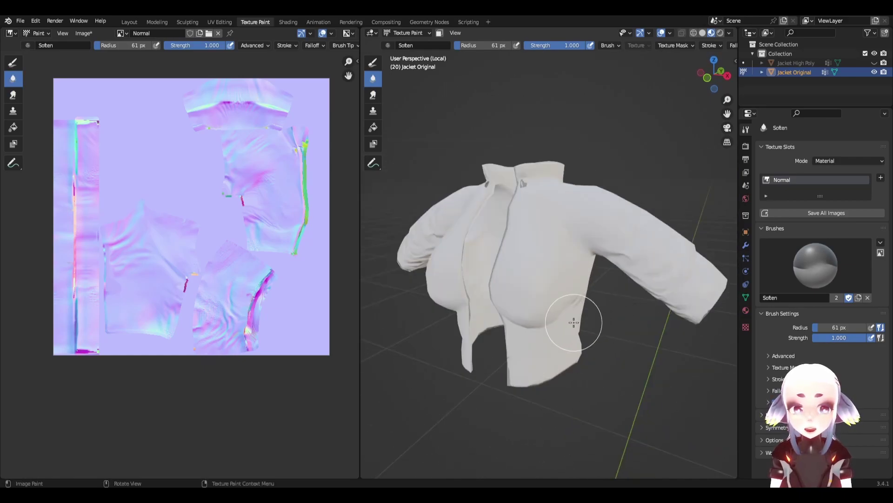
pyautogui.moveTo(579, 319); pyautogui.dragTo(575, 328, button='middle')
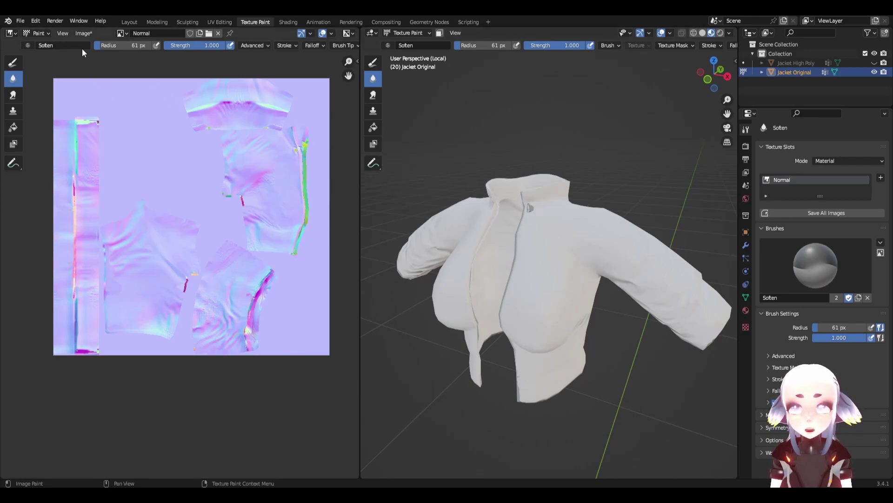
# Check the Image menu in Texture Paint and in the Shading workspace for saving the map.
pyautogui.click(82, 34)
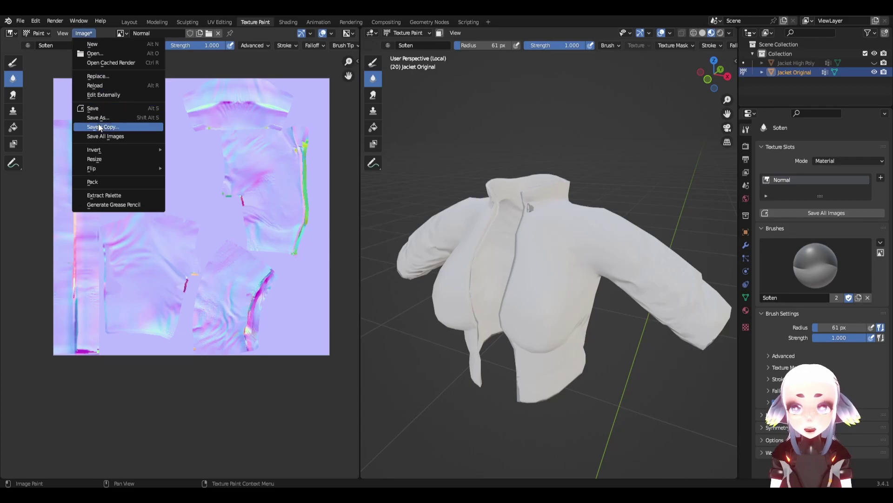
pyautogui.click(286, 22)
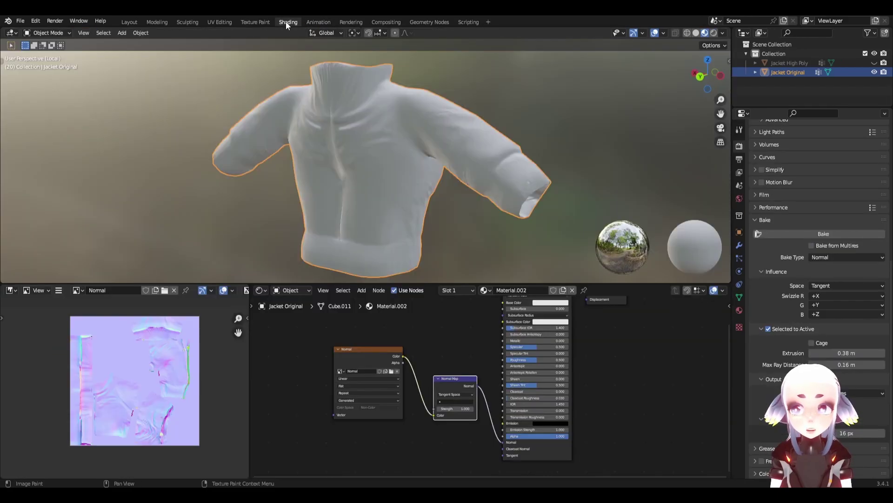
pyautogui.click(59, 290)
pyautogui.moveTo(76, 311)
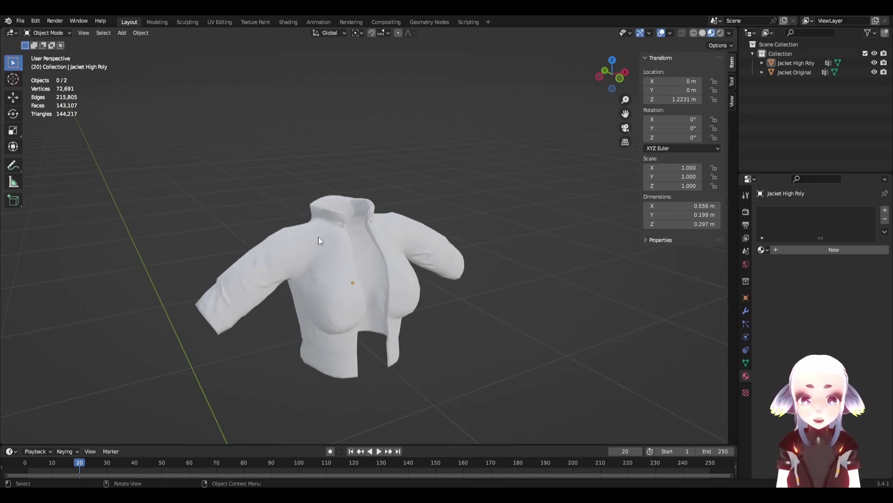
# Export only the selected Jacket High Poly object as FBX, limited to selected objects.
pyautogui.click(293, 221)
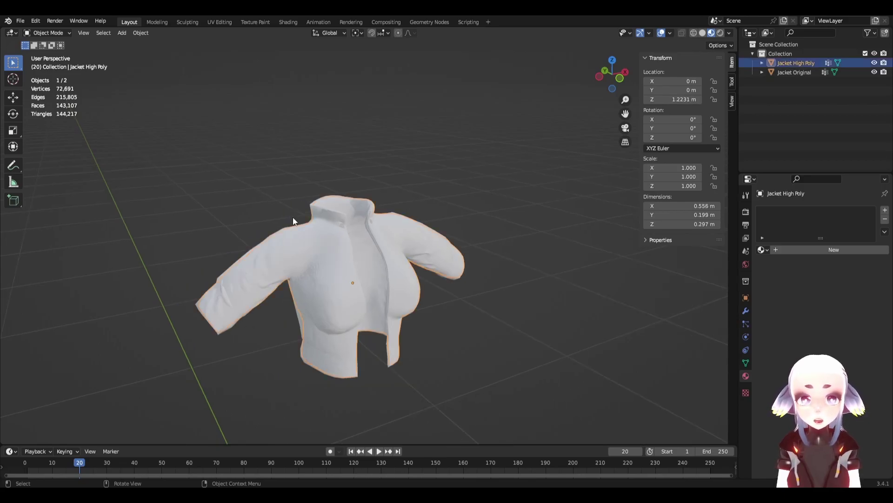
pyautogui.click(21, 20)
pyautogui.moveTo(34, 157)
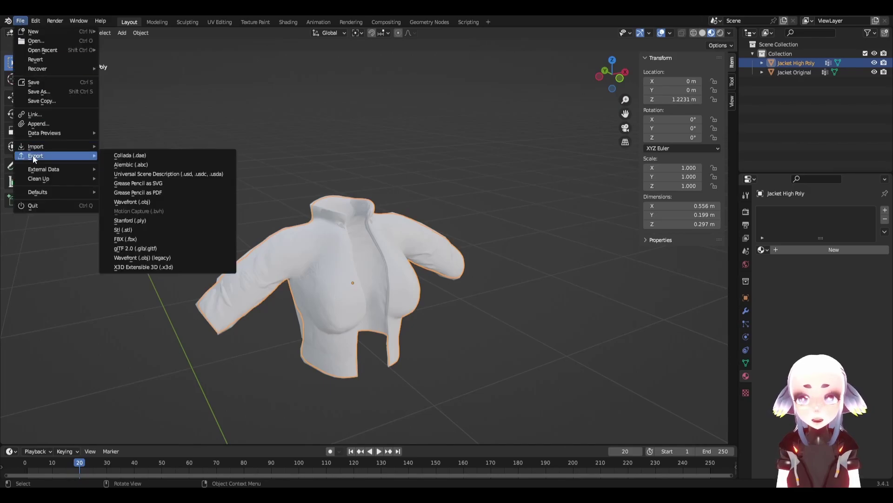
pyautogui.click(137, 239)
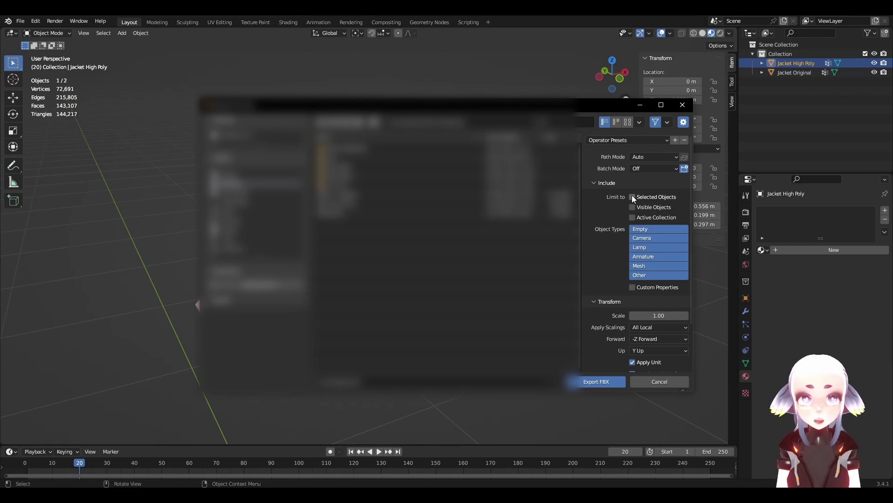
pyautogui.click(633, 197)
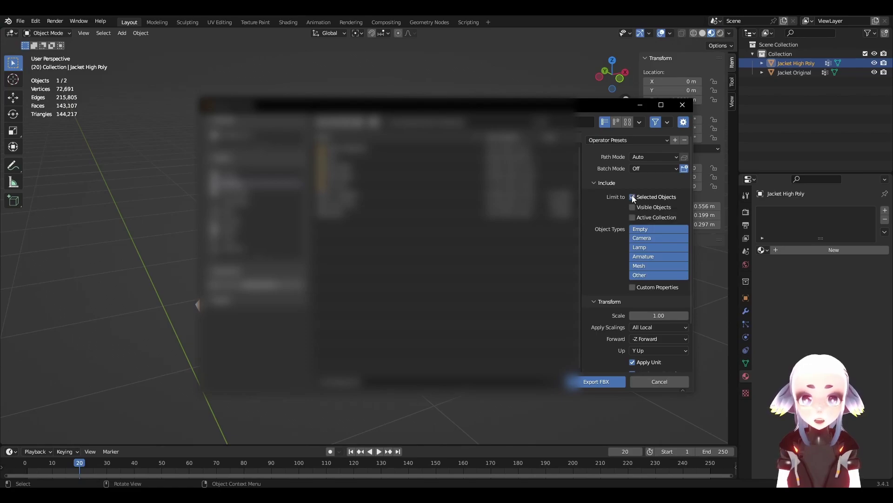
pyautogui.click(582, 381)
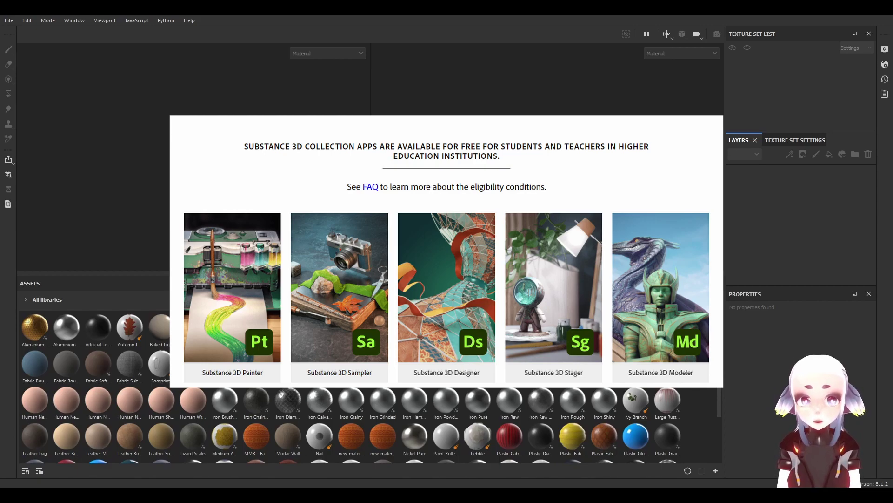
# Dismiss the students promo panel and start a new project.
pyautogui.click(416, 117)
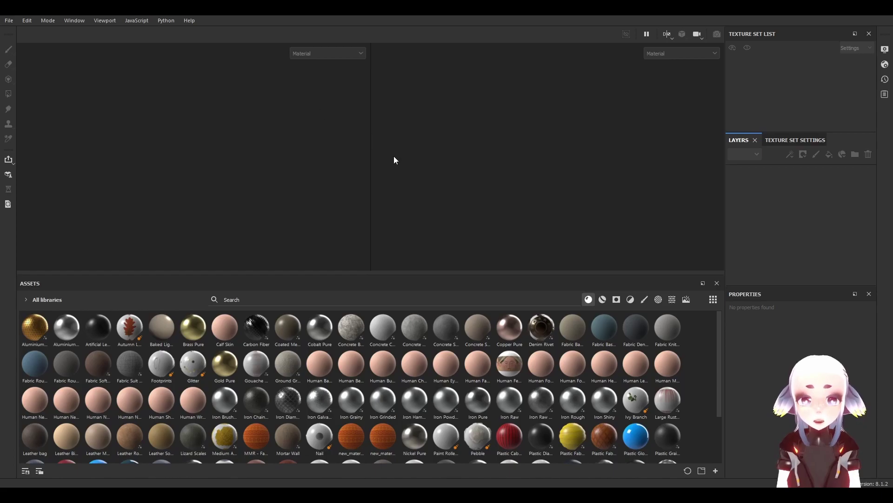
pyautogui.click(9, 21)
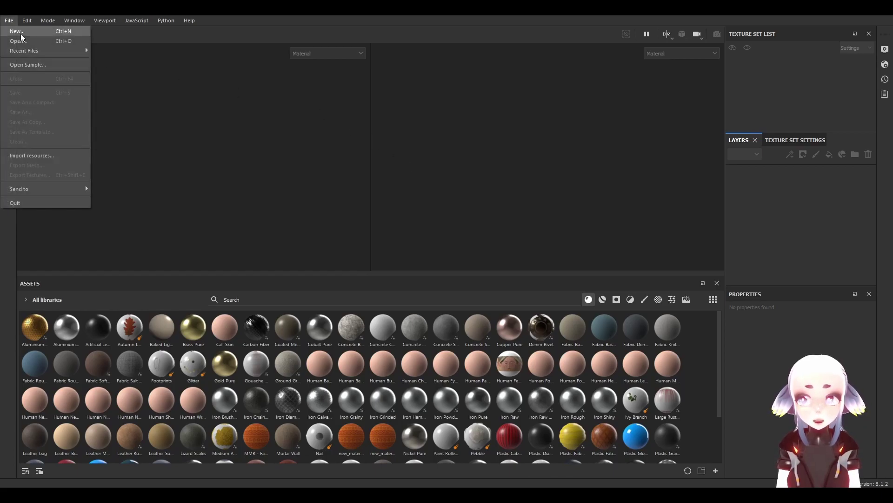
pyautogui.click(21, 34)
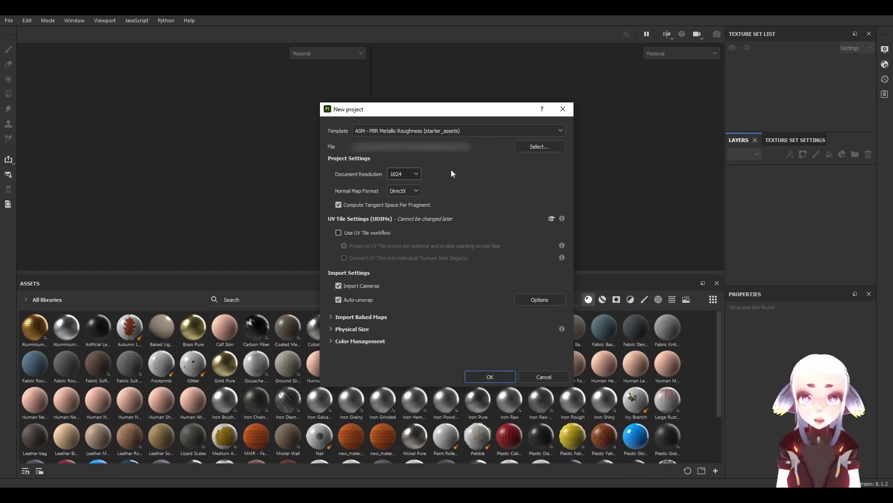
# Create the jacket project at 2048 document resolution with OpenGL normal map format.
pyautogui.click(414, 173)
pyautogui.click(398, 217)
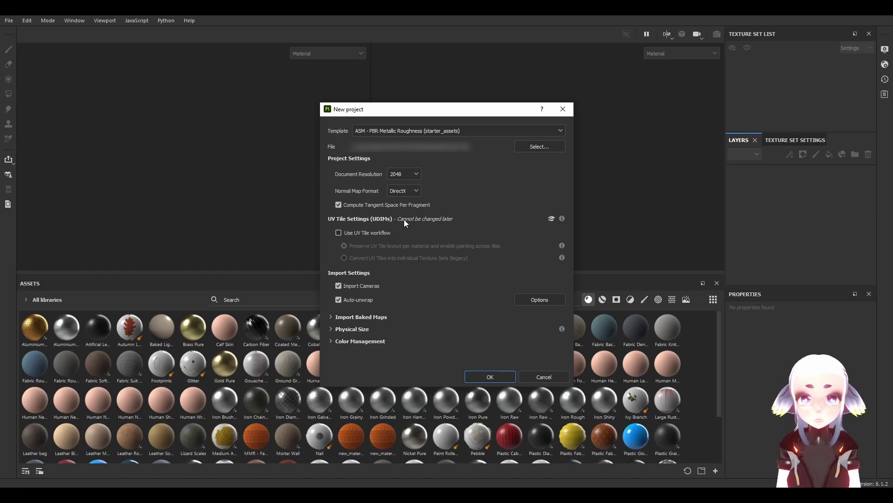
pyautogui.click(416, 191)
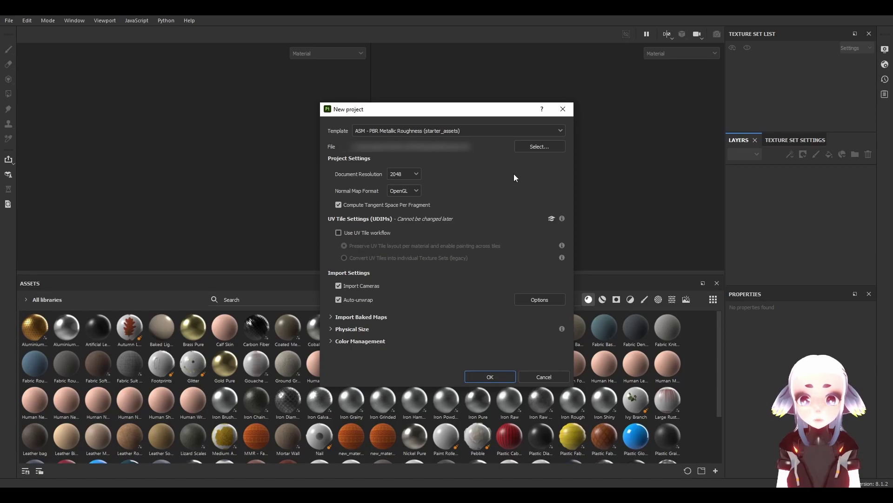
pyautogui.click(493, 376)
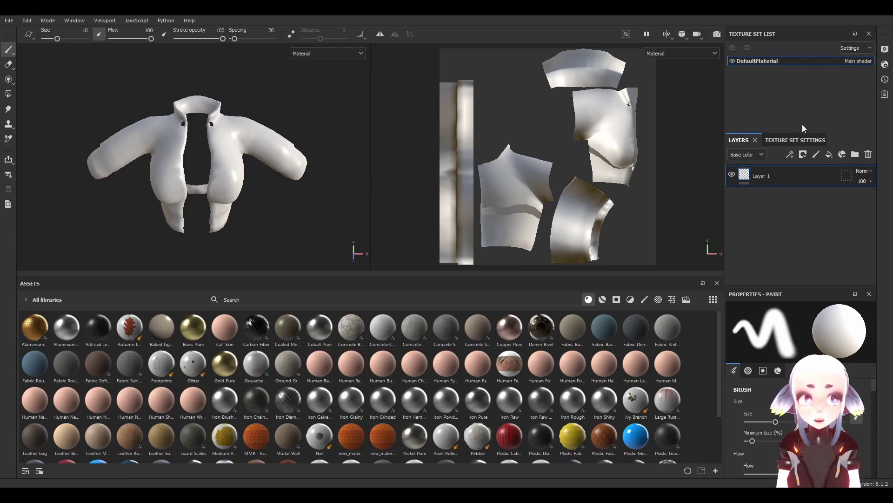
# Set up a mesh map bake at 2048 output size using the high-poly jacket mesh.
pyautogui.click(776, 141)
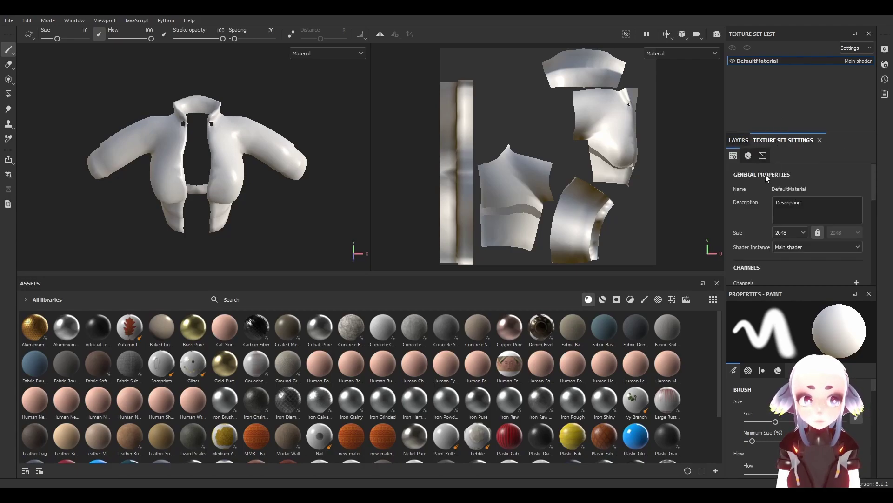
pyautogui.scroll(-5, 760, 182)
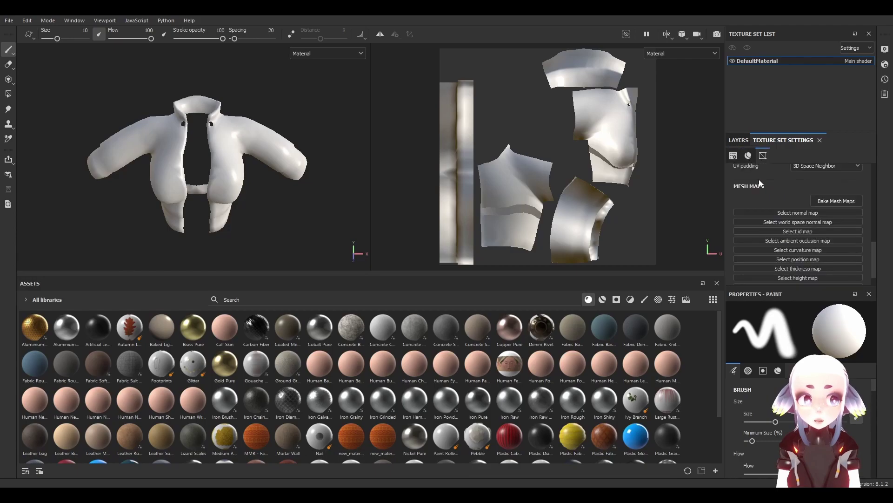
pyautogui.click(832, 201)
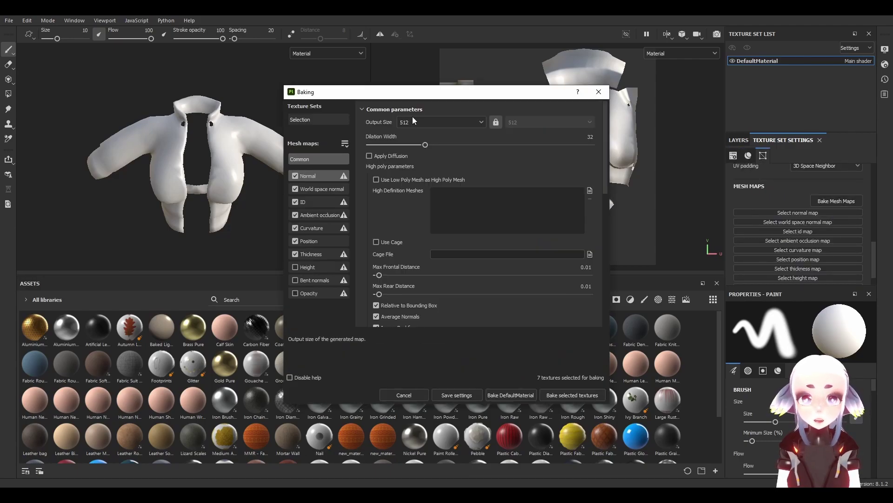
pyautogui.click(413, 122)
pyautogui.click(412, 122)
pyautogui.click(409, 123)
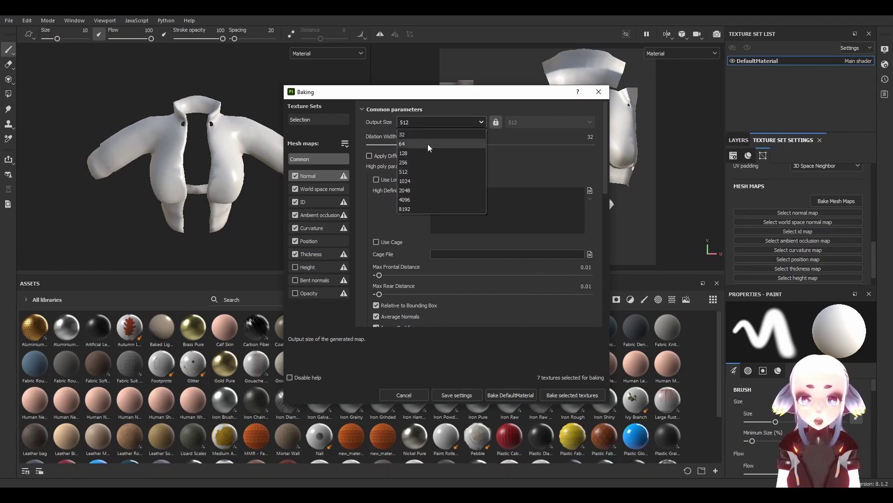
pyautogui.click(405, 190)
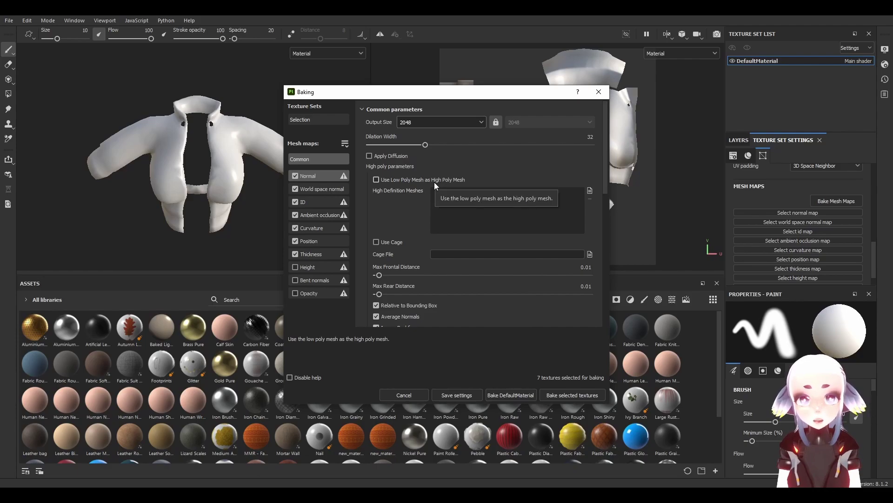
pyautogui.scroll(-1, 488, 183)
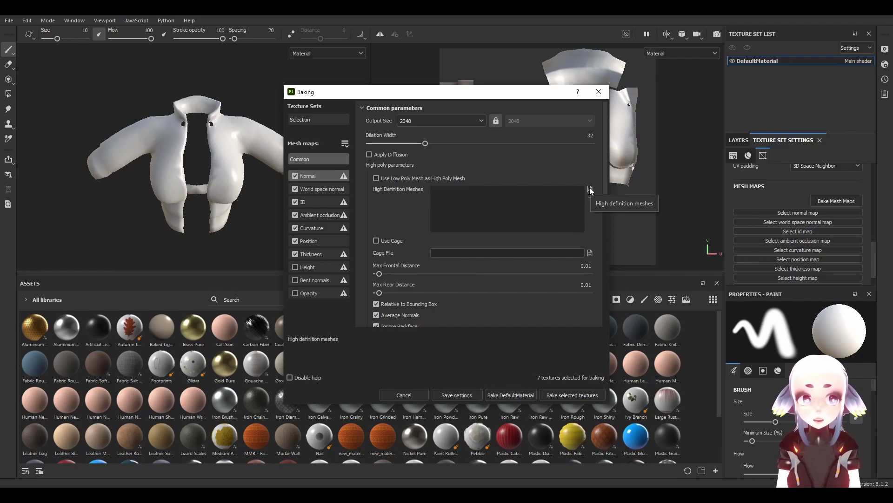
pyautogui.click(590, 190)
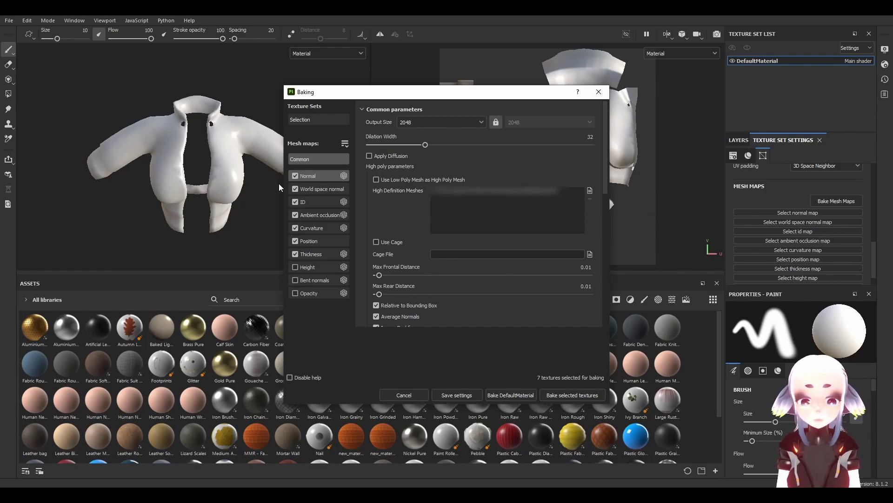
# Disable World space normal, ID, AO, Curvature, Position and Thickness so only Normal bakes.
pyautogui.click(295, 188)
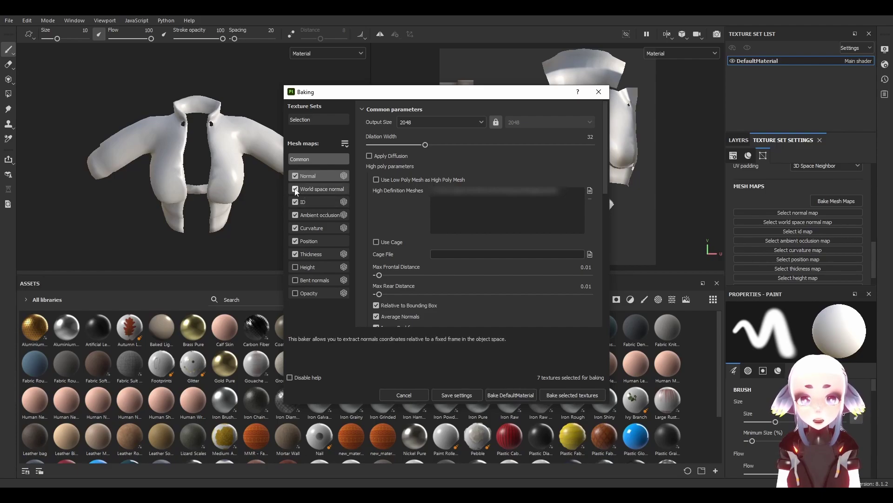
pyautogui.click(295, 201)
pyautogui.click(295, 215)
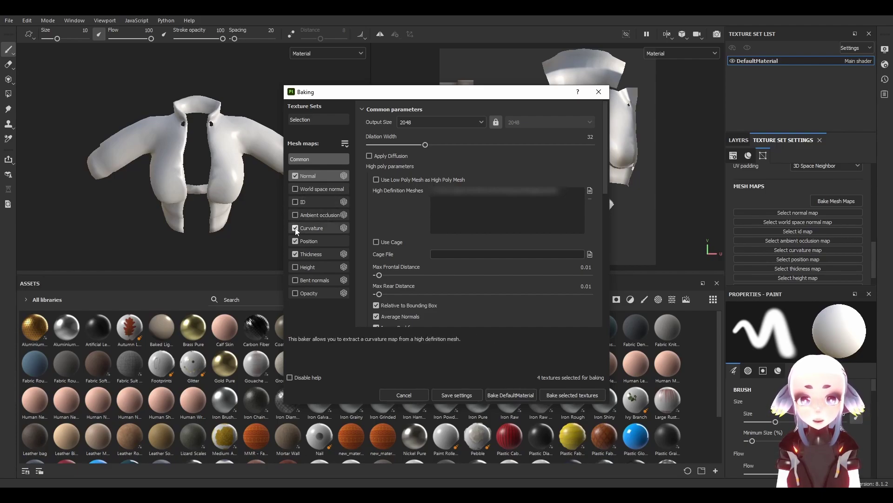
pyautogui.click(295, 228)
pyautogui.click(295, 240)
pyautogui.click(295, 253)
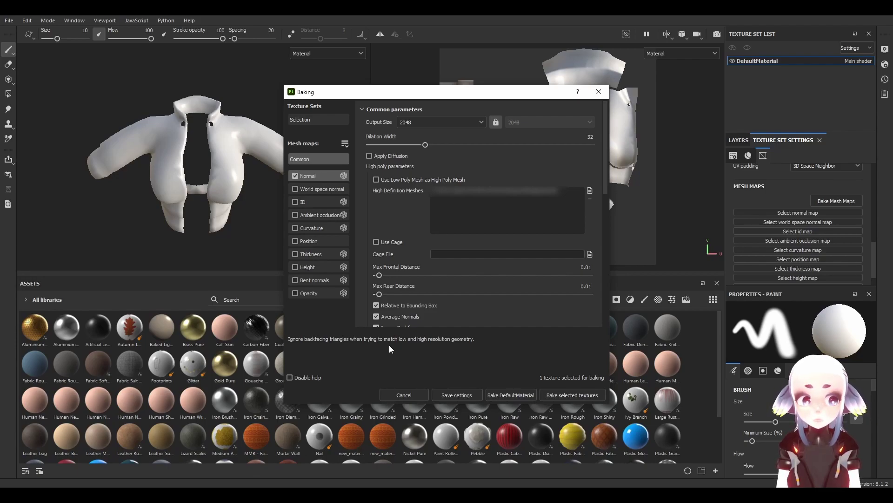
# Bake the Normal map, orbit to inspect the baked jacket, and reopen the baking settings.
pyautogui.click(568, 396)
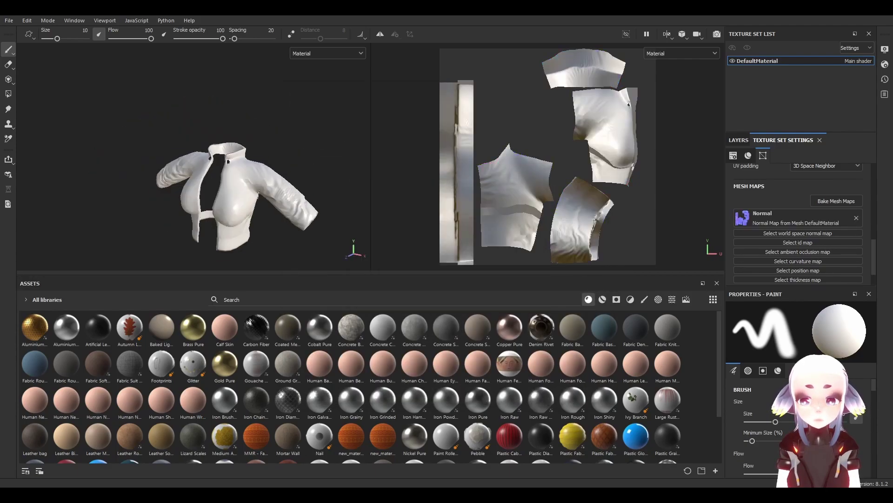
pyautogui.scroll(10, 281, 188)
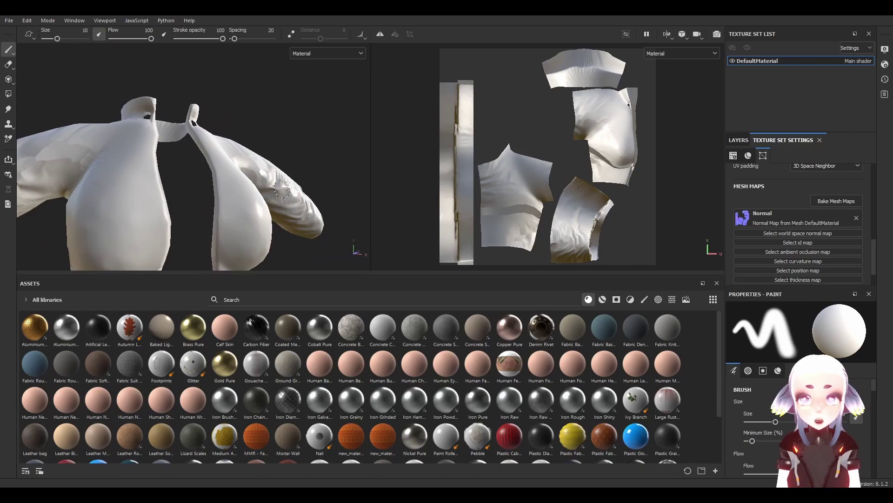
pyautogui.keyDown('alt'); pyautogui.moveTo(289, 100); pyautogui.dragTo(177, 175); pyautogui.keyUp('alt')
pyautogui.click(836, 201)
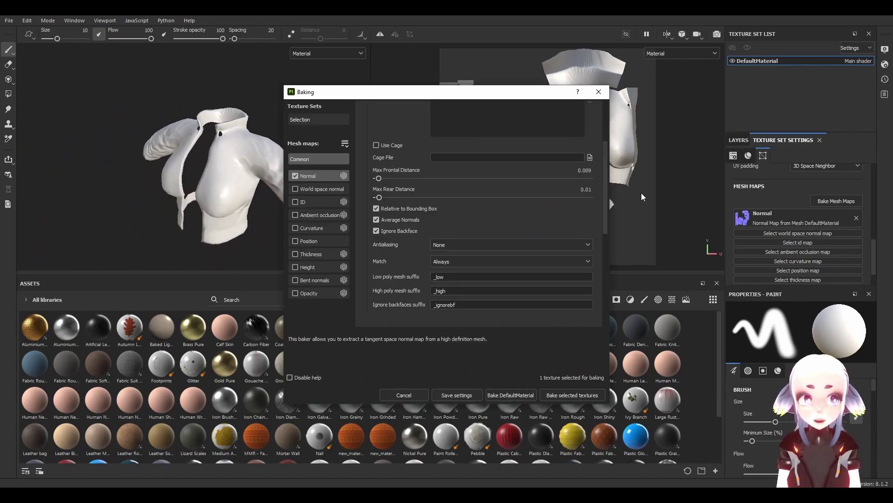